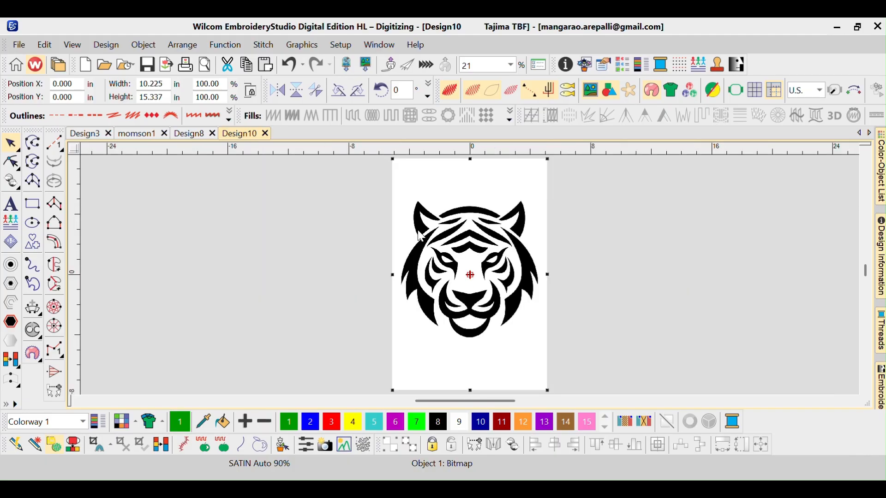
scroll(420, 236, "up", 1)
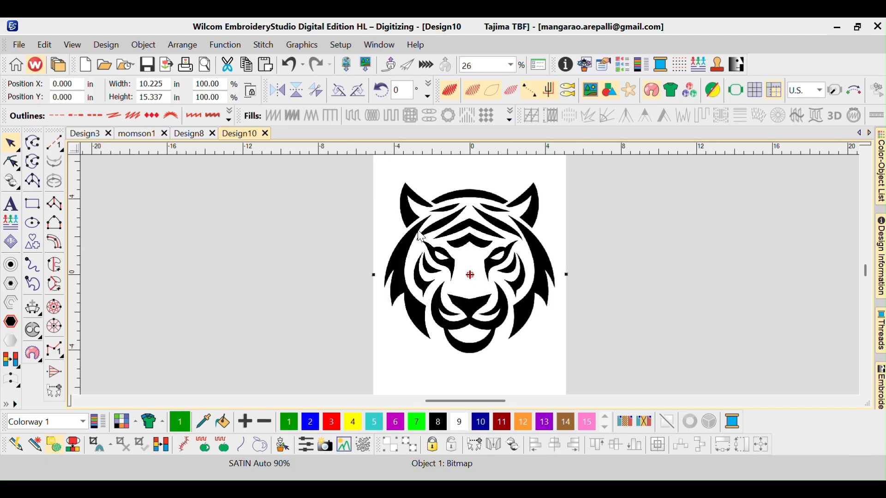
scroll(420, 236, "up", 1)
scroll(420, 236, "up", 1)
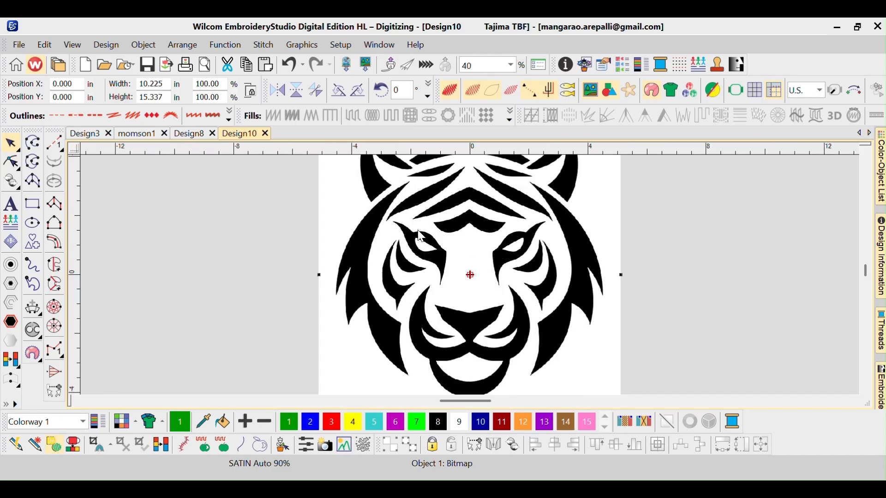
scroll(419, 236, "down", 1)
scroll(419, 236, "down", 1)
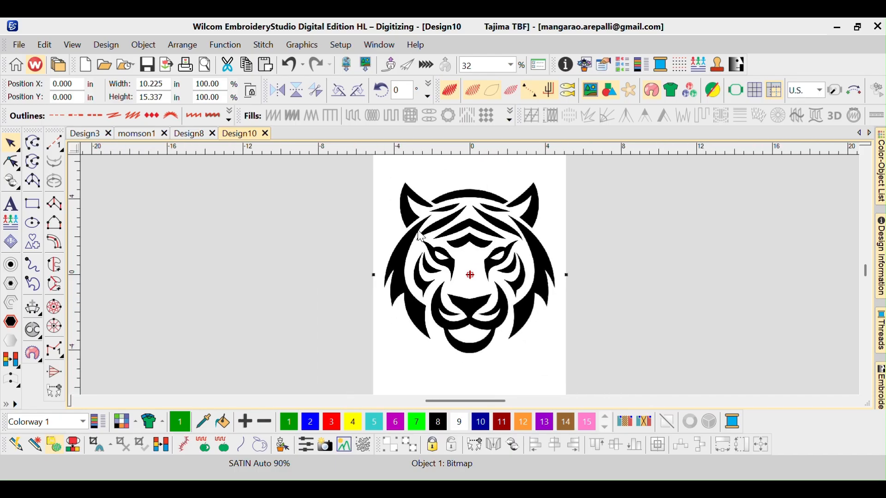
scroll(420, 236, "down", 1)
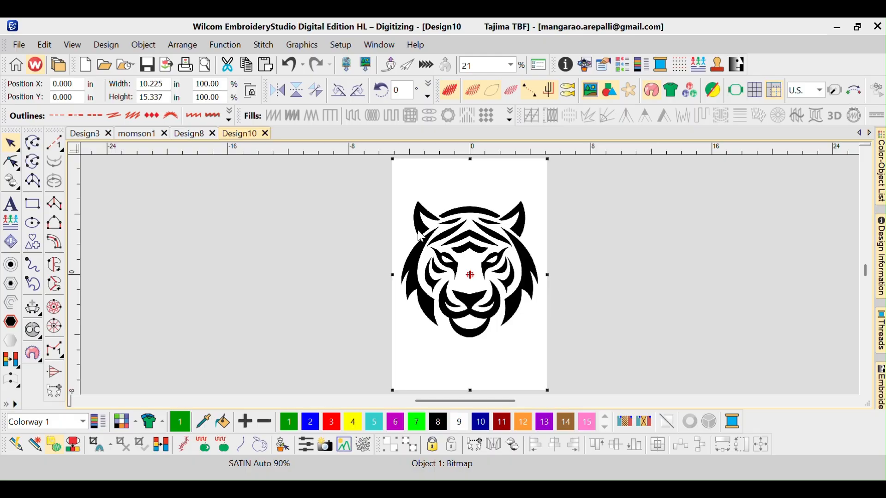
- Digitize the upper forehead stripe of the tiger as a fill object by tracing its outline points
key("b")
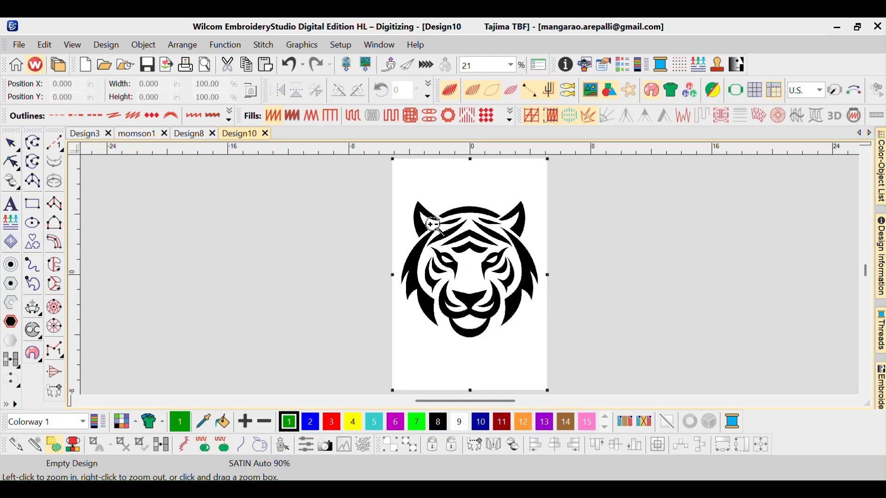
left_click(607, 338)
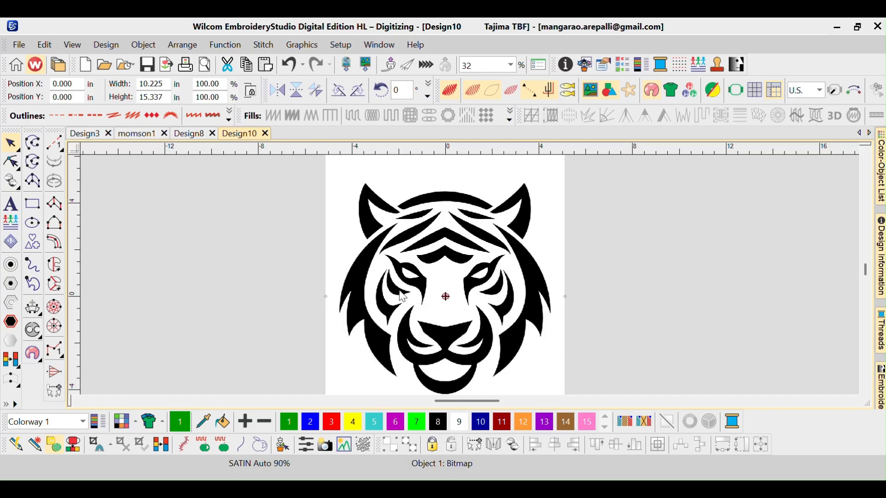
key("z")
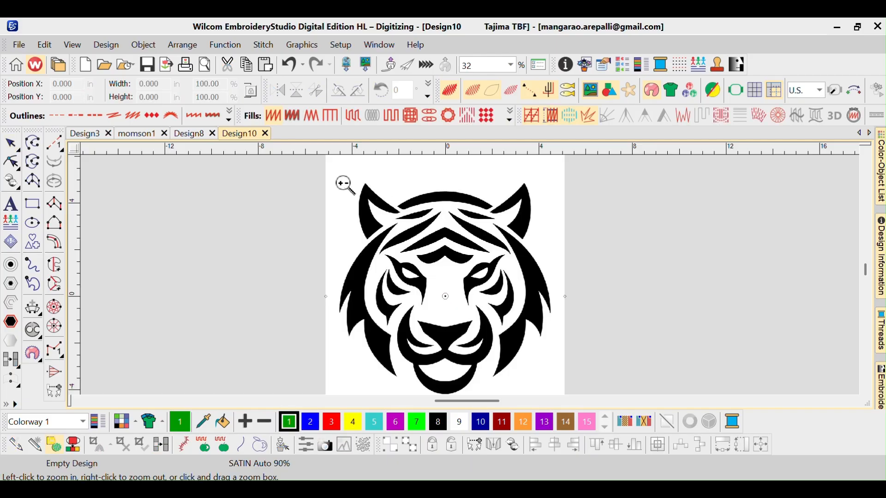
left_click_drag(368, 173, 500, 230)
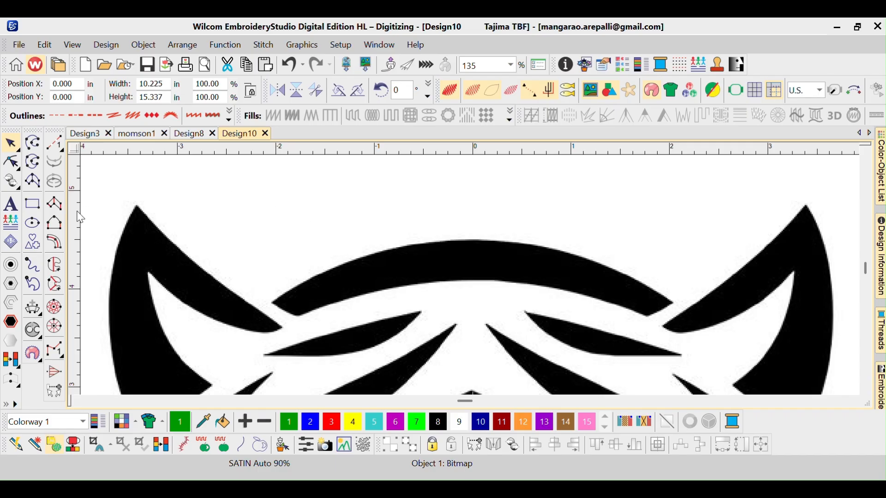
left_click(54, 265)
left_click(301, 317)
left_click(273, 303)
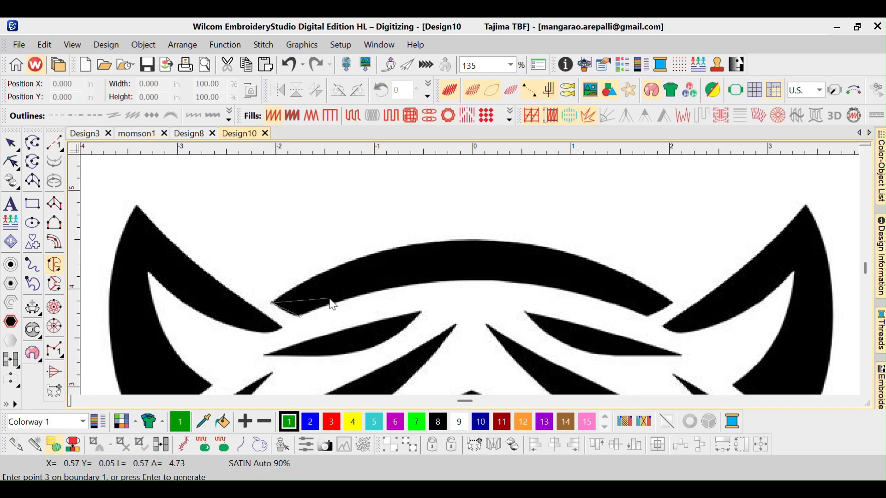
left_click(344, 264)
left_click(429, 245)
left_click(528, 246)
left_click(599, 265)
left_click(672, 303)
left_click(648, 317)
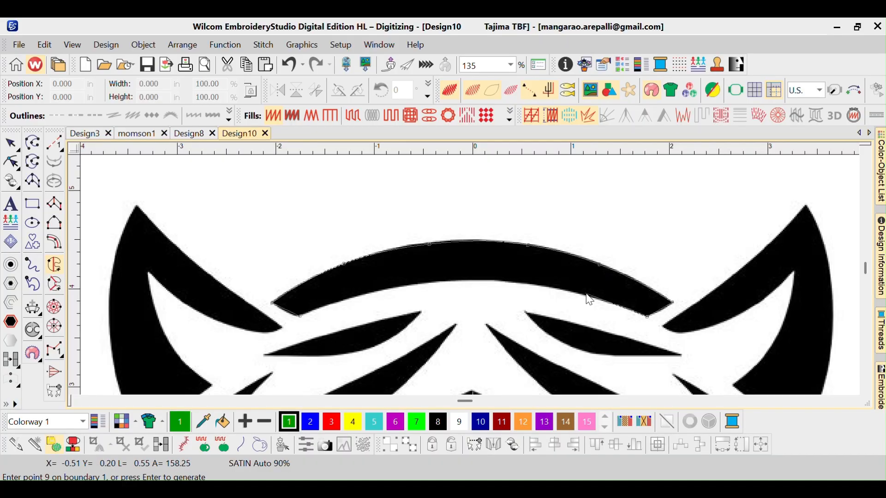
left_click(549, 287)
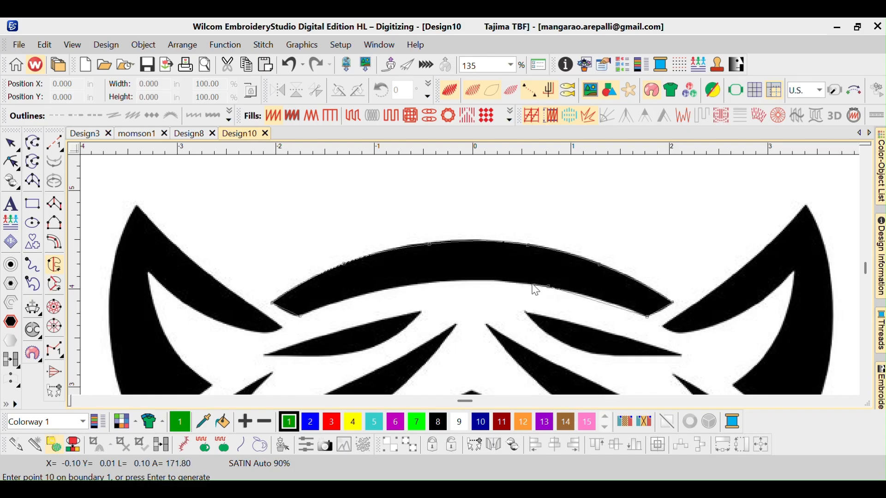
left_click(460, 278)
left_click(360, 295)
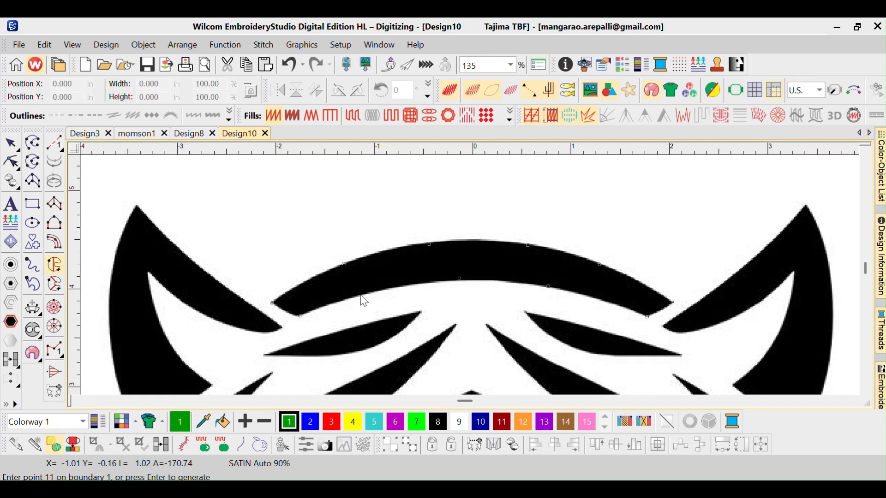
left_click(301, 317)
key("Return")
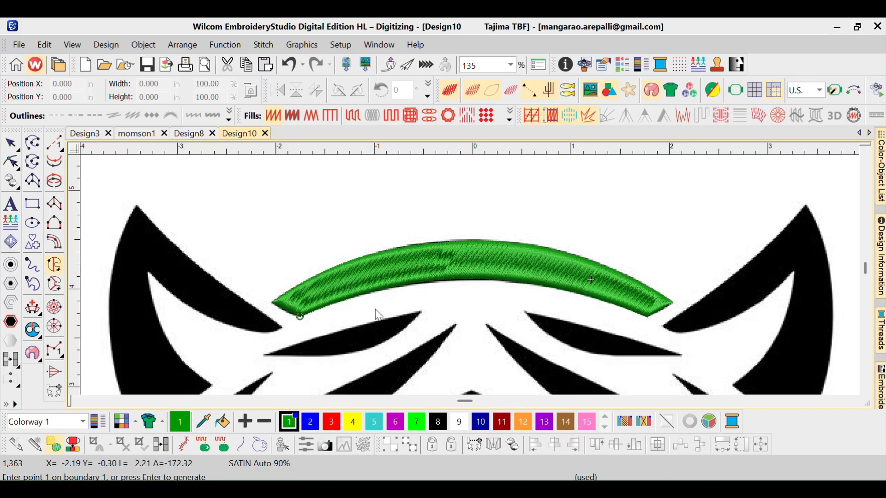
key("Escape")
- Select the digitized forehead stripe and delete it
key("0")
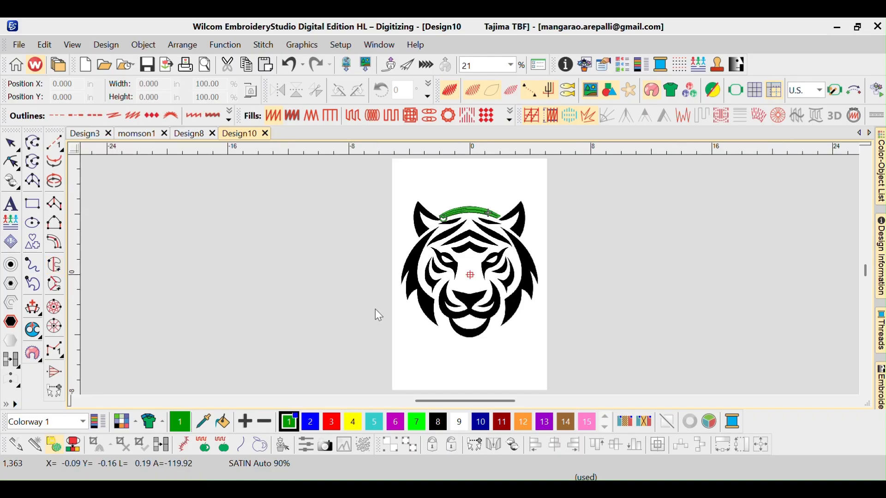
left_click(501, 354)
key("z")
left_click_drag(516, 236, 400, 195)
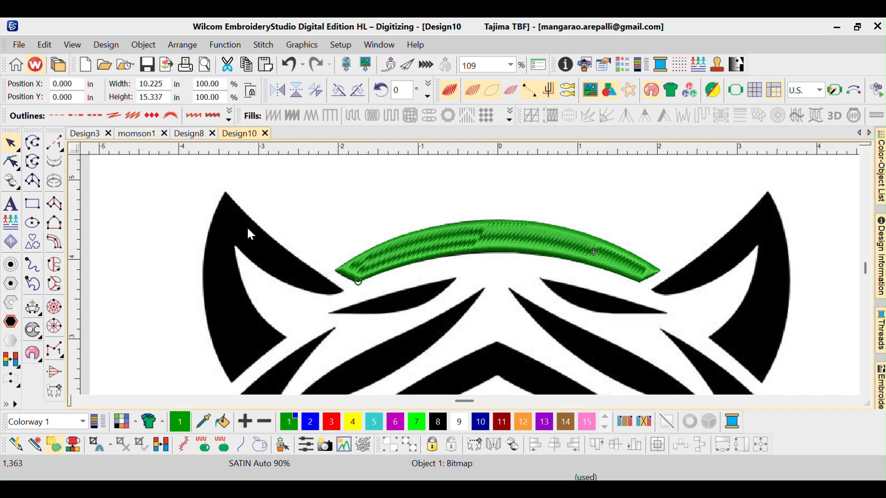
left_click(435, 242)
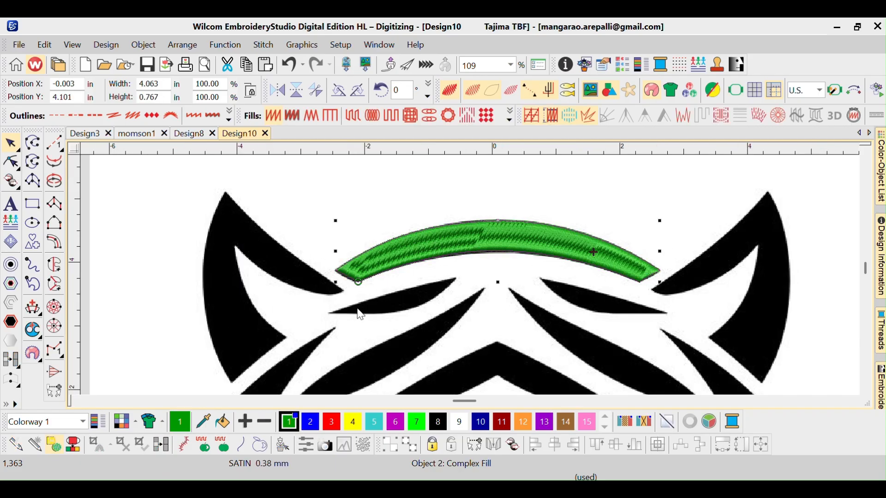
key("0")
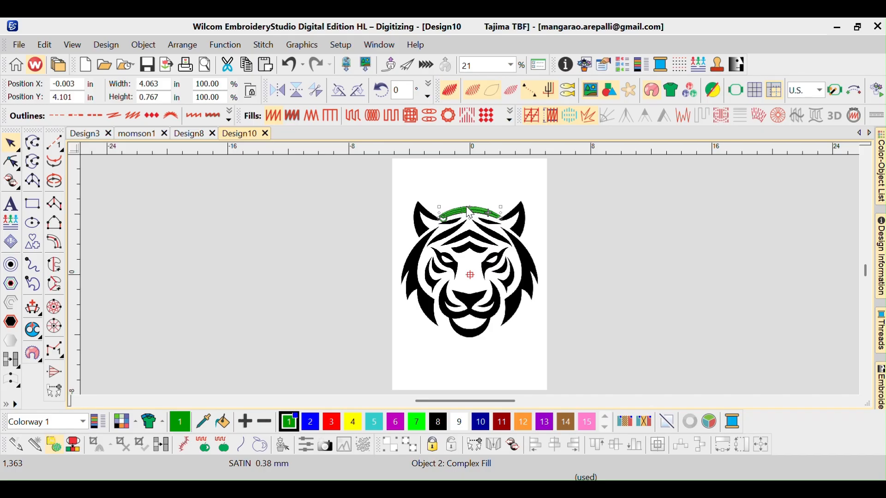
key("Delete")
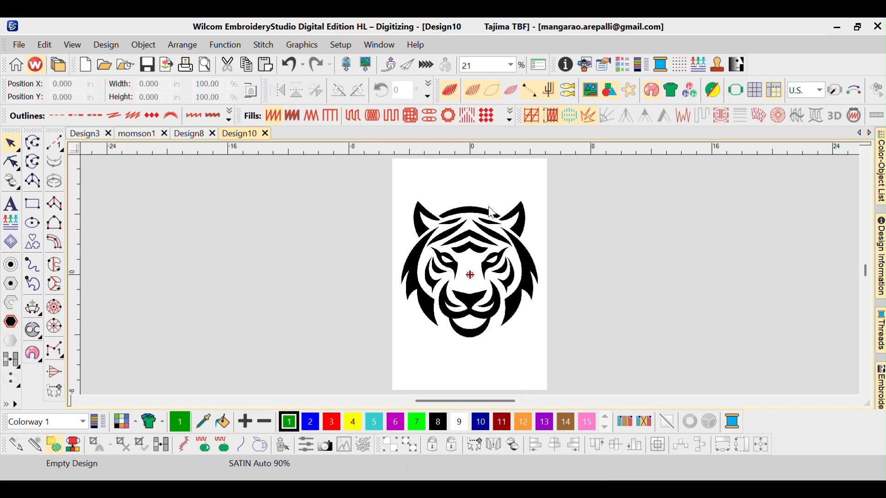
- Start Smart Design on the tiger bitmap and accept the processed two-colour bitmap
scroll(548, 249, "down", 1)
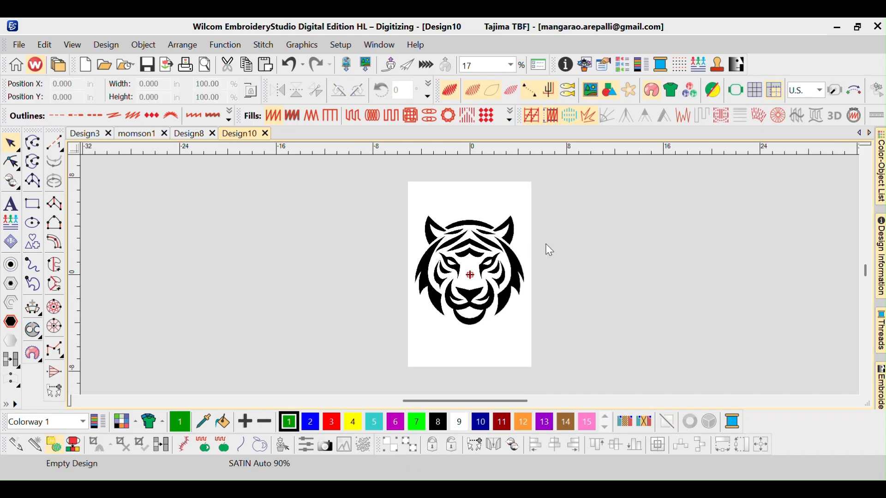
scroll(549, 250, "up", 1)
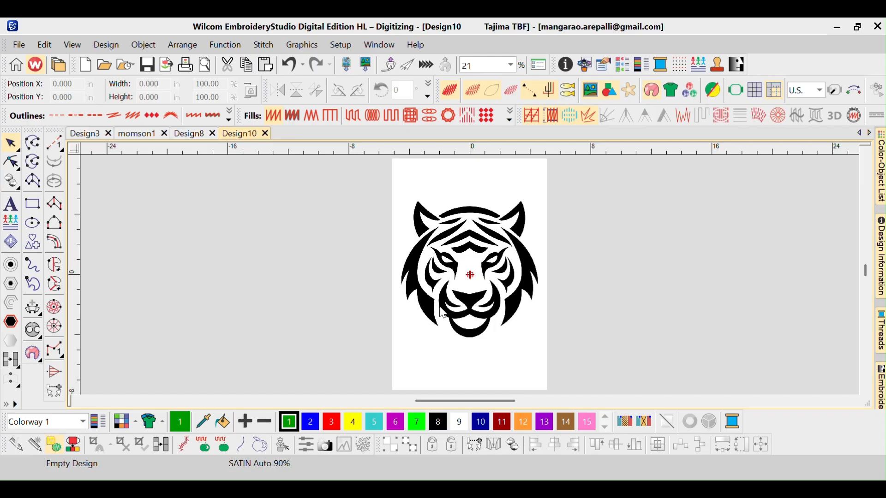
left_click(449, 350)
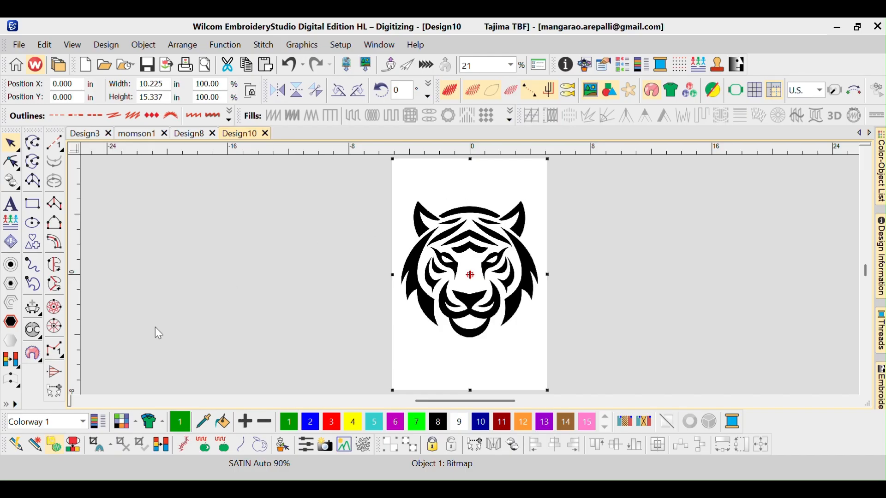
left_click(33, 446)
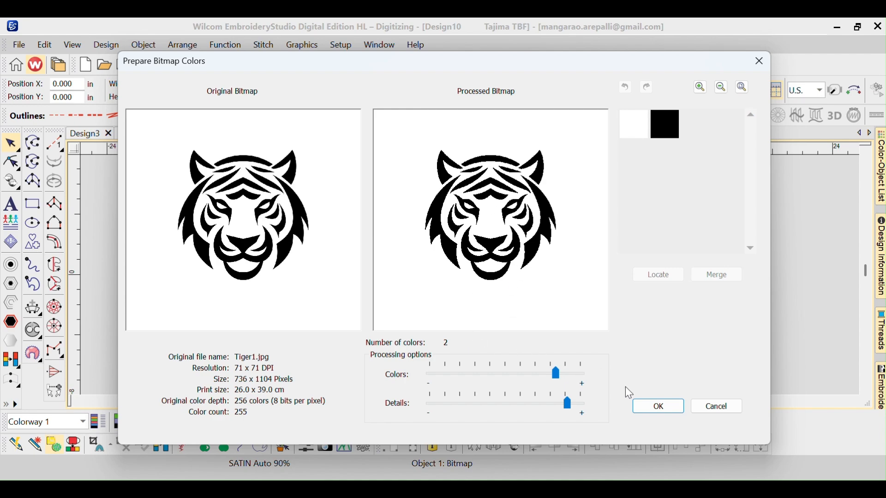
left_click(640, 405)
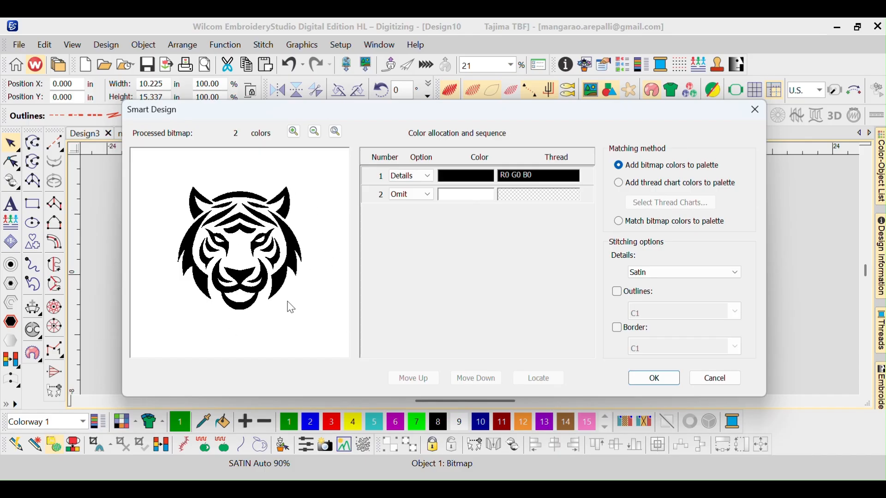
- Keep the white colour omitted and generate the satin embroidery from the black details
left_click(419, 195)
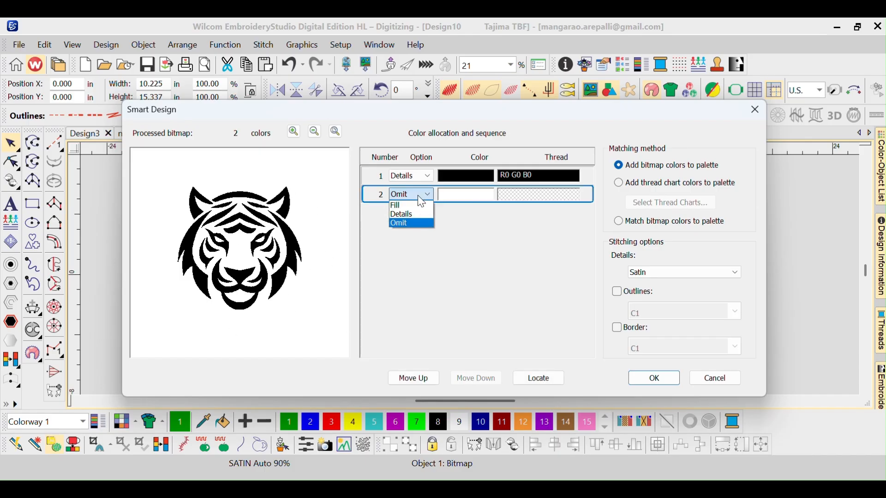
left_click(409, 205)
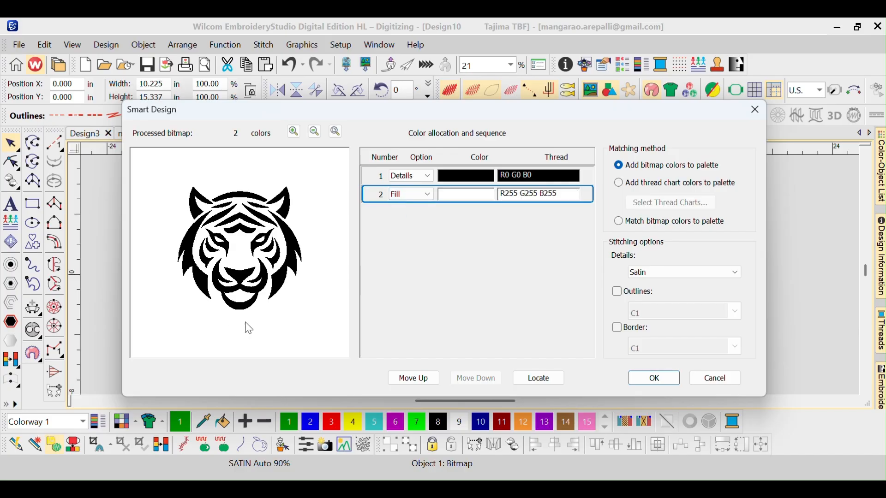
left_click(408, 193)
left_click(403, 223)
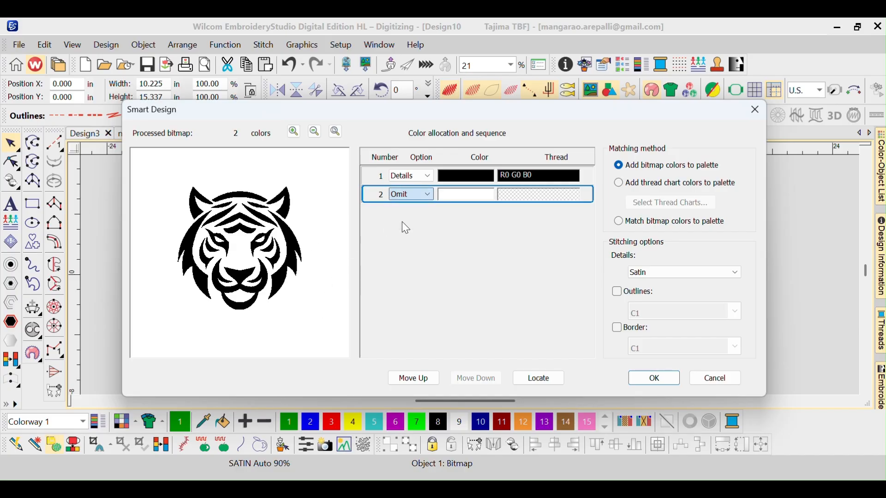
left_click(655, 379)
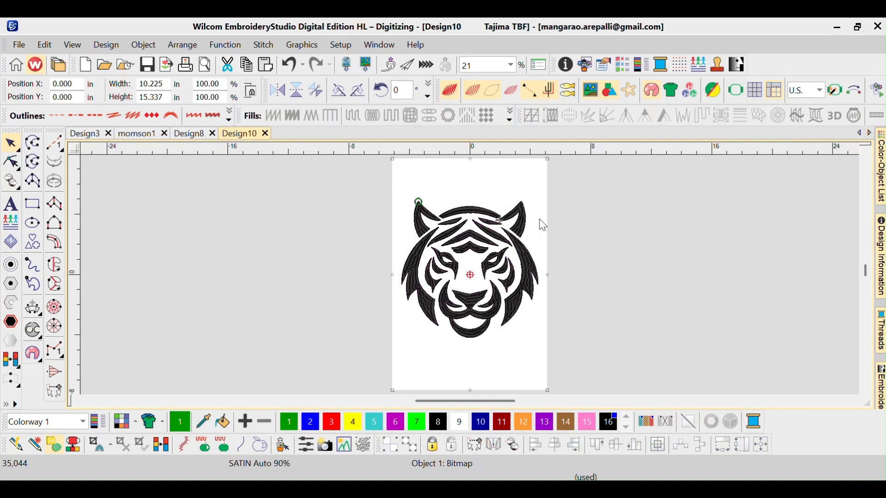
- Delete the background tiger bitmap from the design
key("Delete")
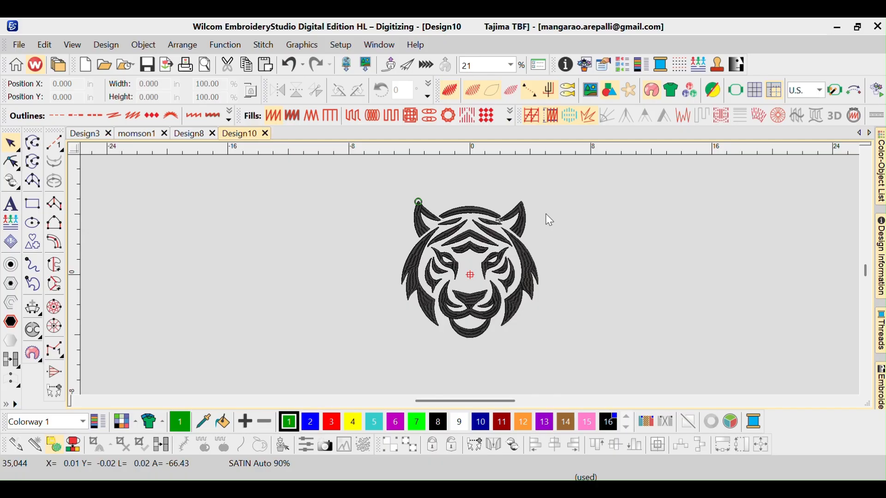
key("ctrl+z")
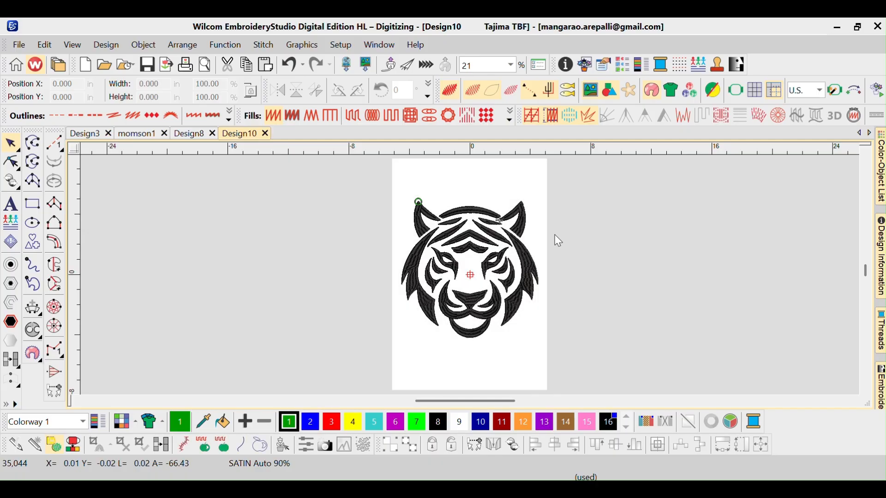
left_click(523, 182)
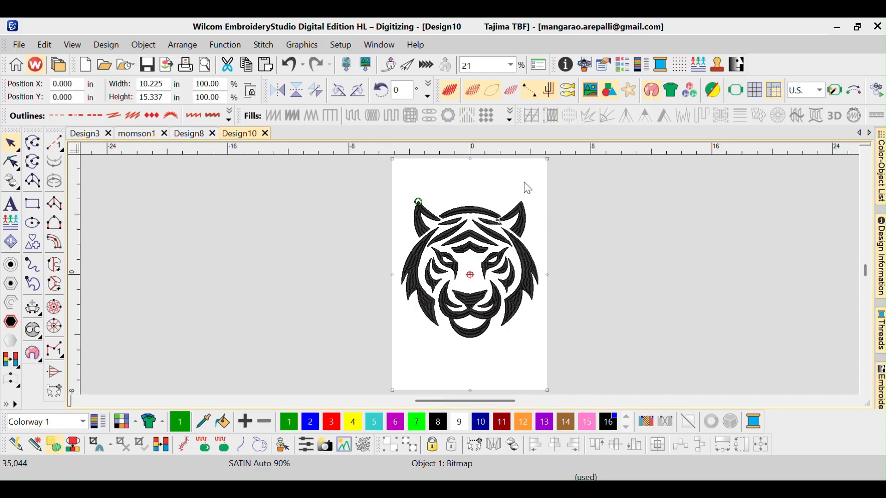
key("Delete")
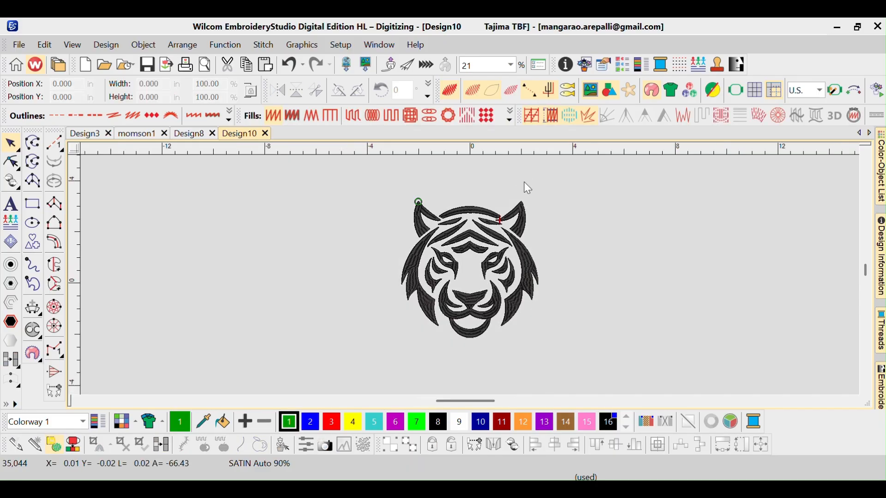
- Select all objects of the stitched design to check its overall size
key("0")
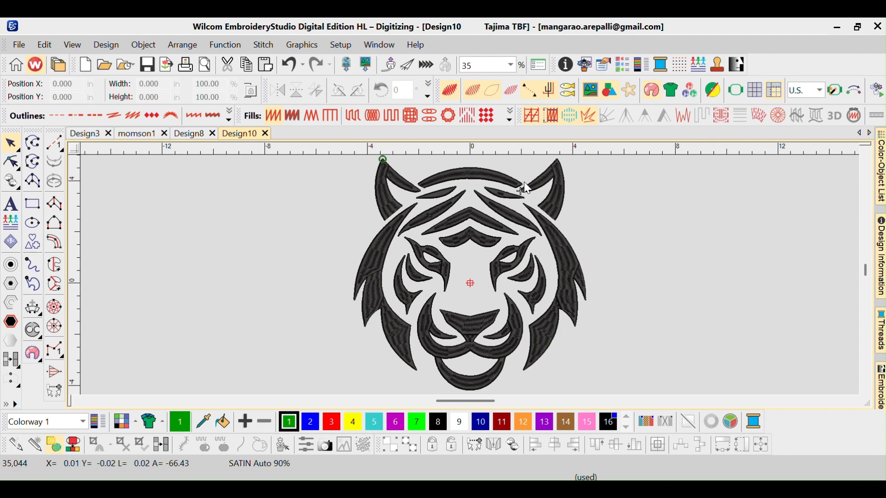
key("shift+z")
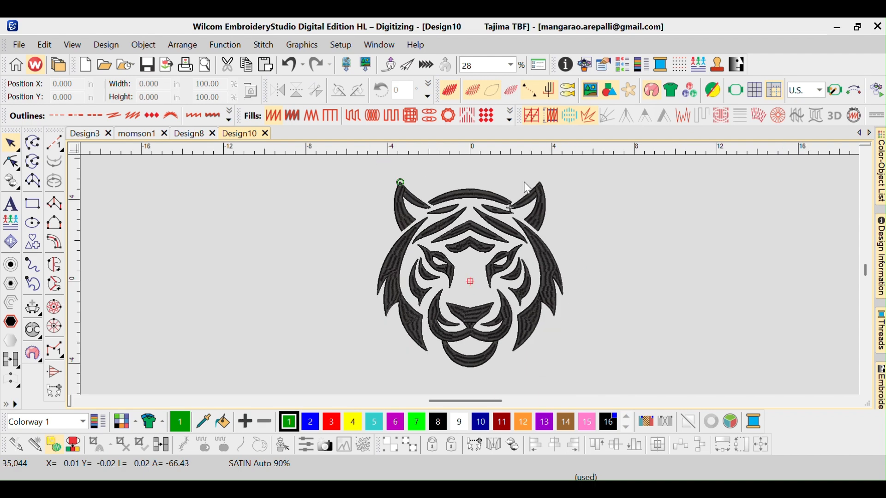
key("ctrl+a")
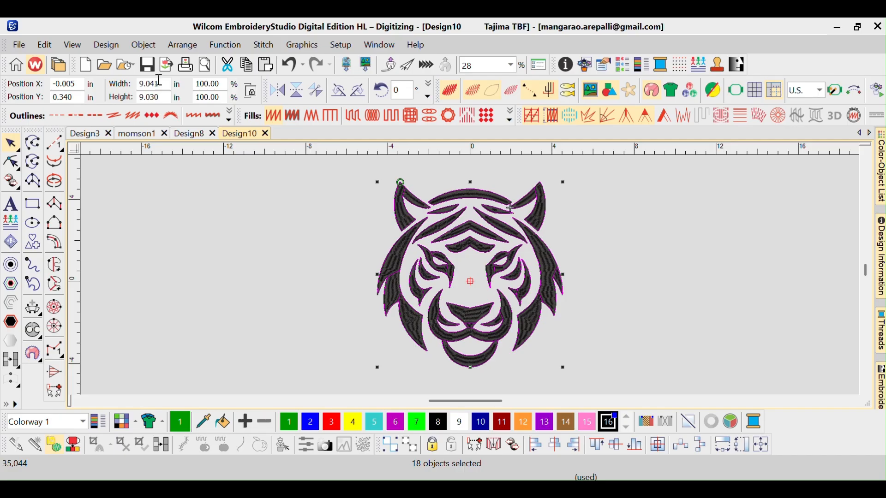
left_click(291, 288)
- Save the design as tiger
key("ctrl+s")
type("tiger")
key("Return")
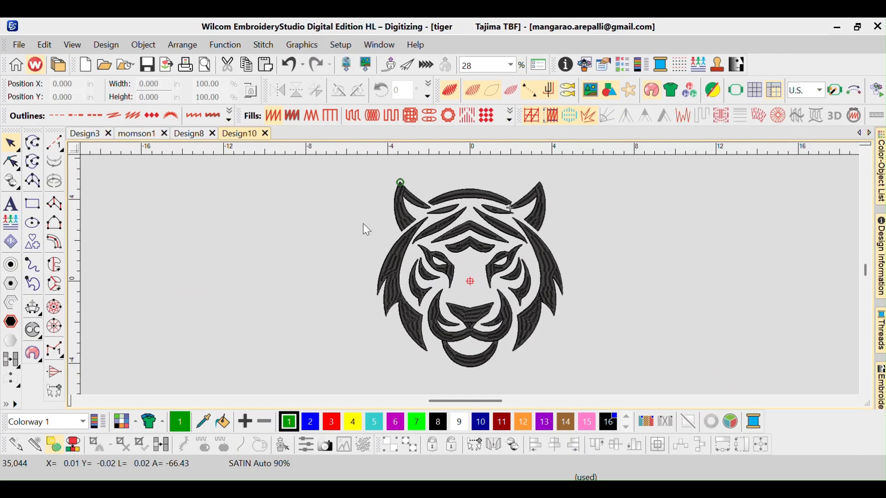
- Export the design as a Tajima (*.DST) machine file named tiger.DST
left_click(19, 45)
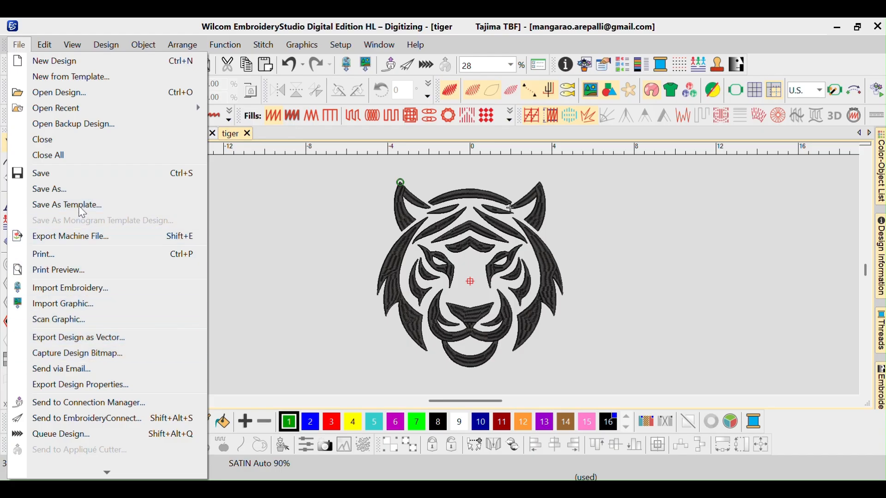
left_click(86, 236)
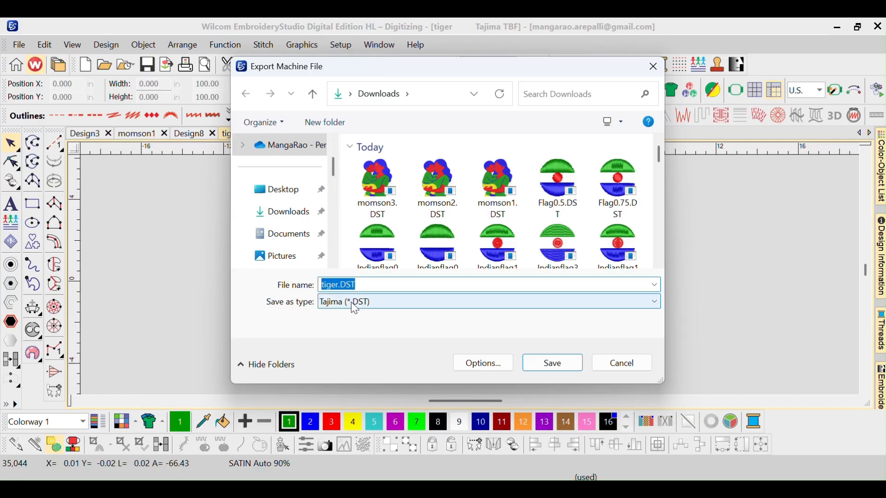
left_click(355, 302)
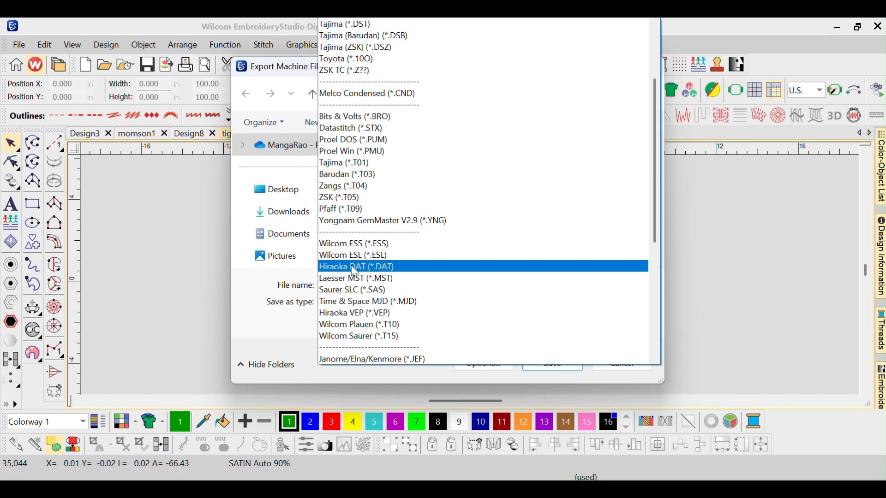
left_click(386, 28)
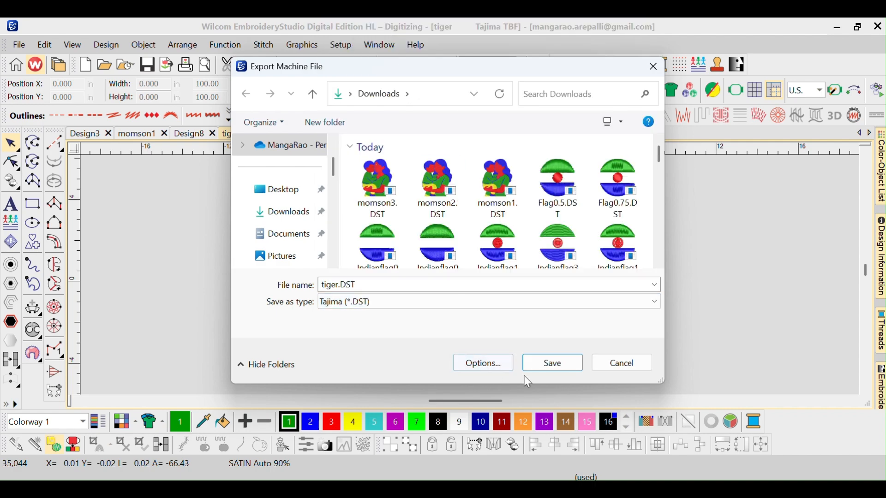
left_click(539, 365)
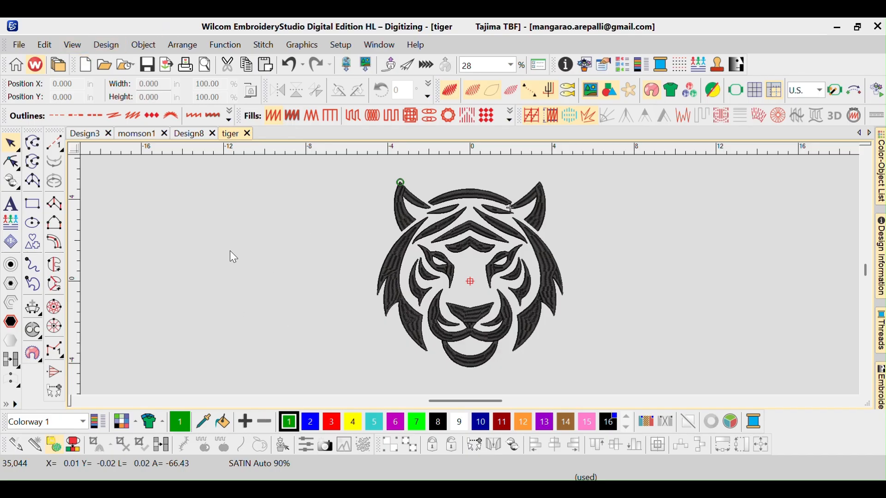
- Play back the tiger design's stitching sequence with the Stitch Player
left_click(73, 45)
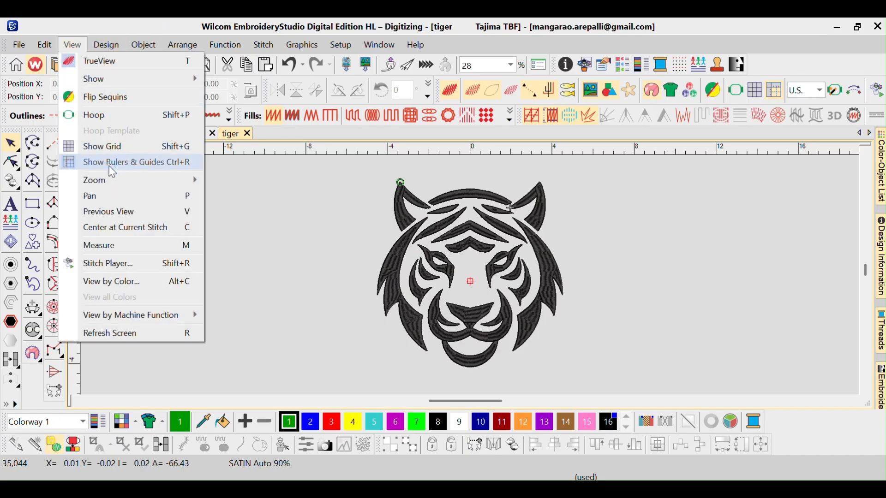
left_click(123, 263)
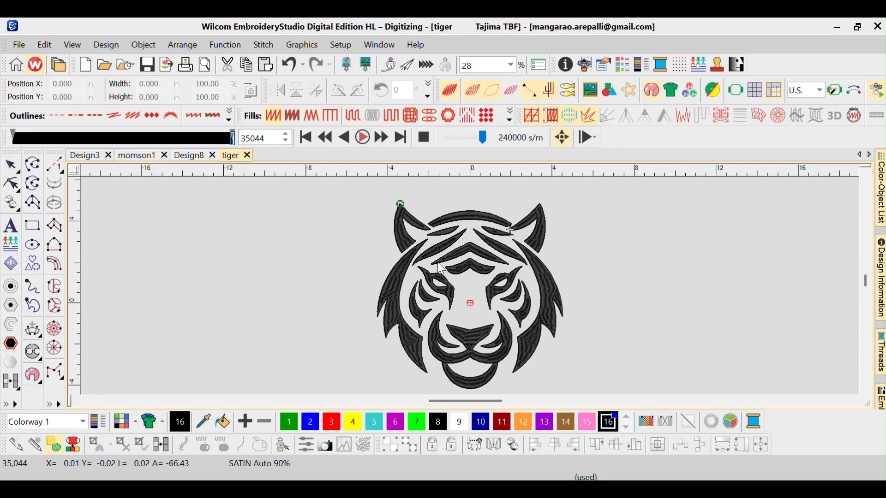
left_click(423, 138)
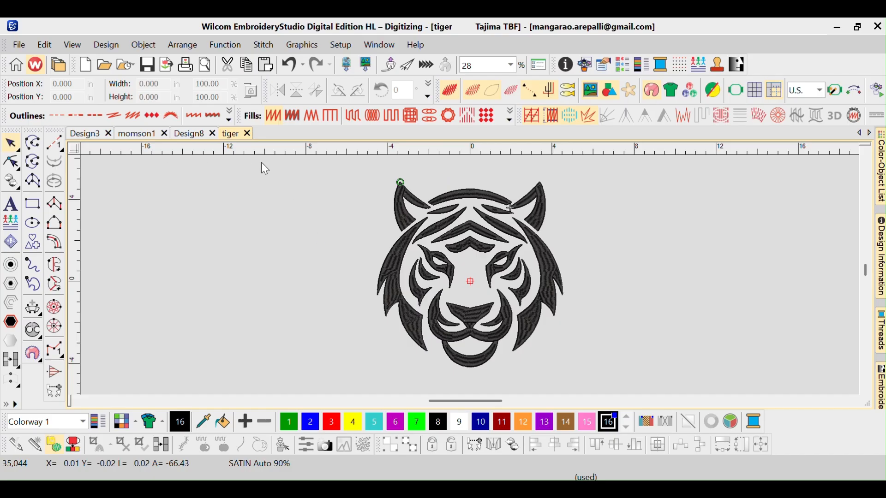
- Start a new design from the template
left_click(19, 45)
mouse_move(44, 44)
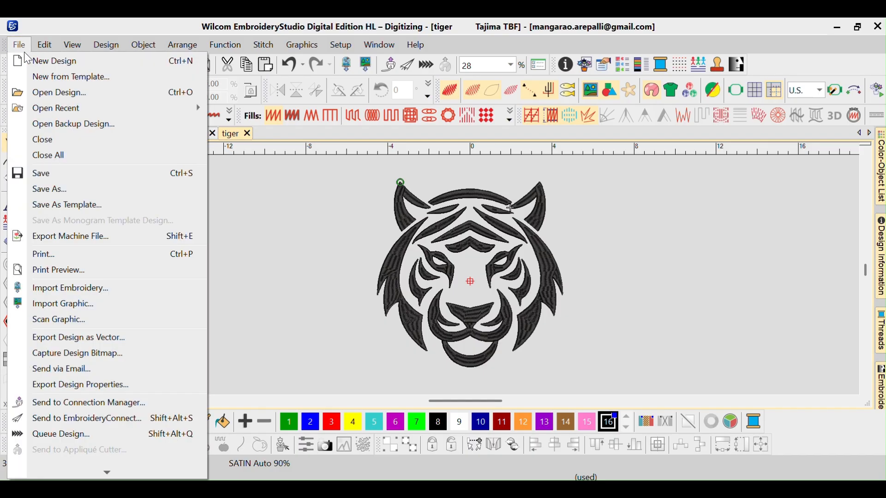
left_click(51, 76)
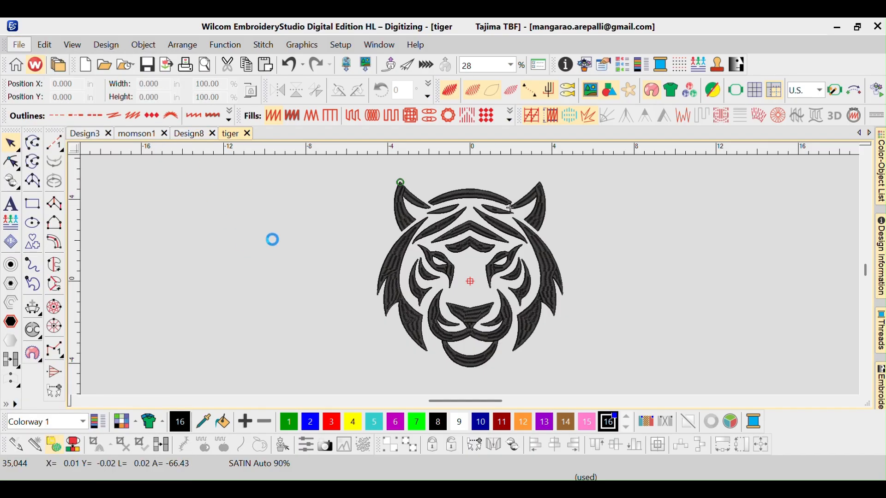
left_click(461, 381)
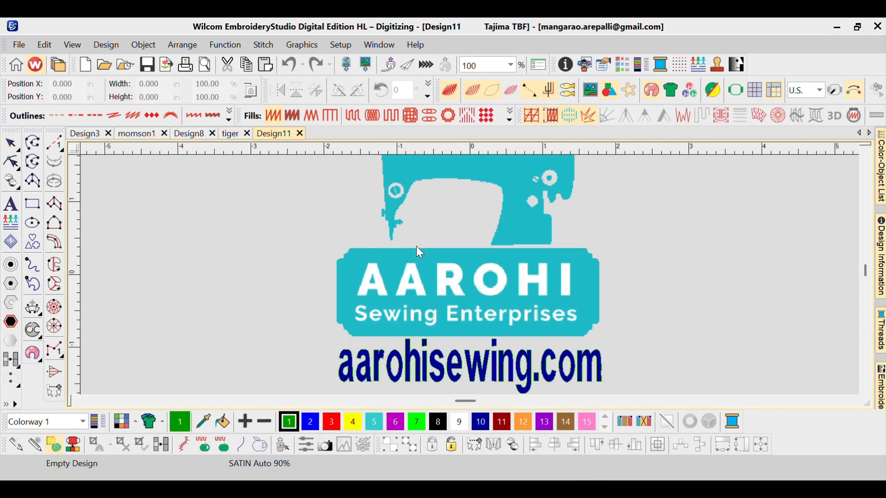
- Import the Amma.jpg graphic as a bitmap and place it to the right of the logo
scroll(416, 245, "down", 3)
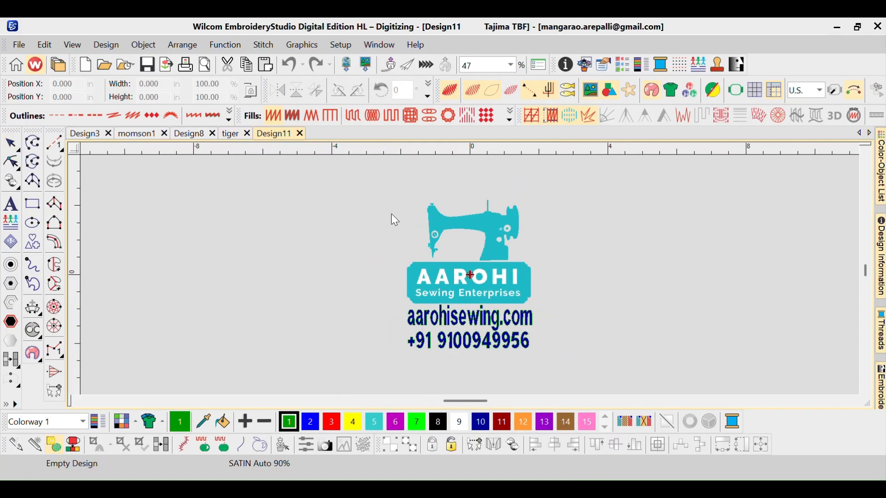
left_click_drag(474, 400, 486, 401)
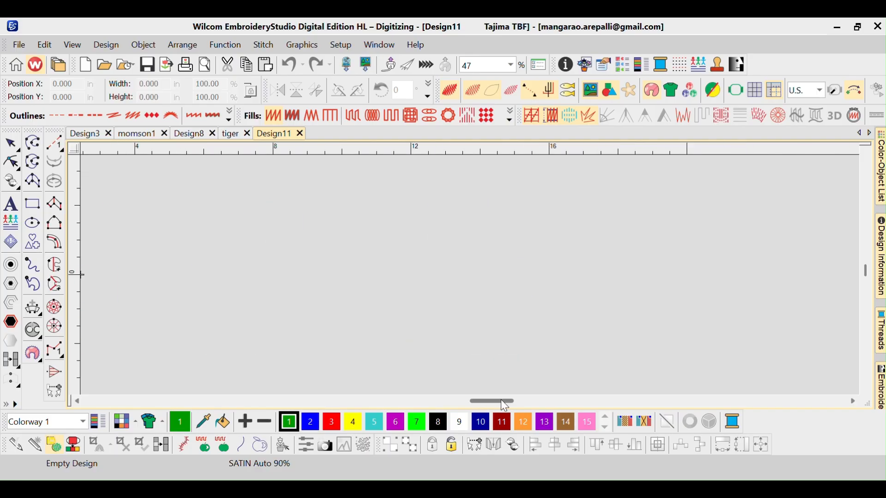
left_click(312, 46)
left_click(316, 62)
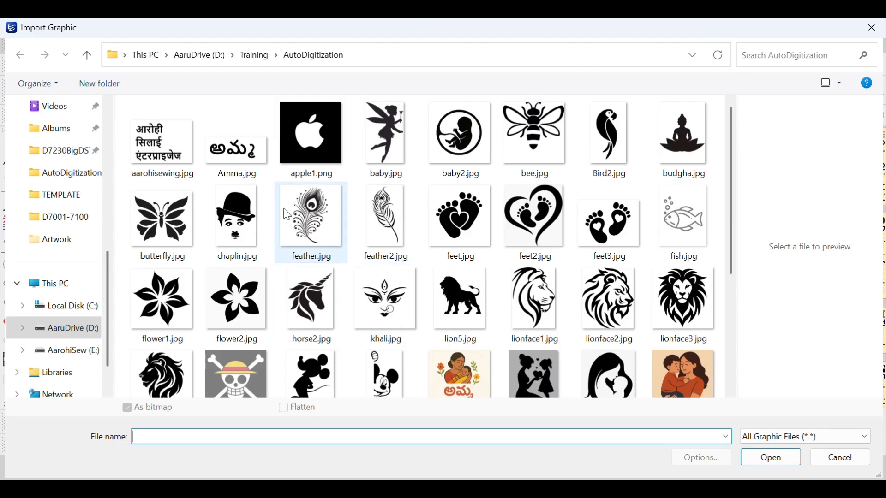
left_click(232, 158)
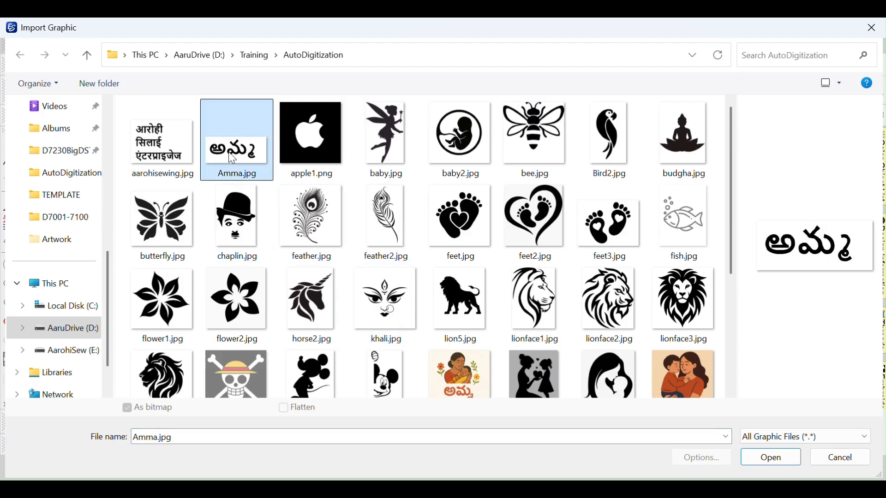
left_click_drag(232, 158, 255, 140)
double_click(254, 142)
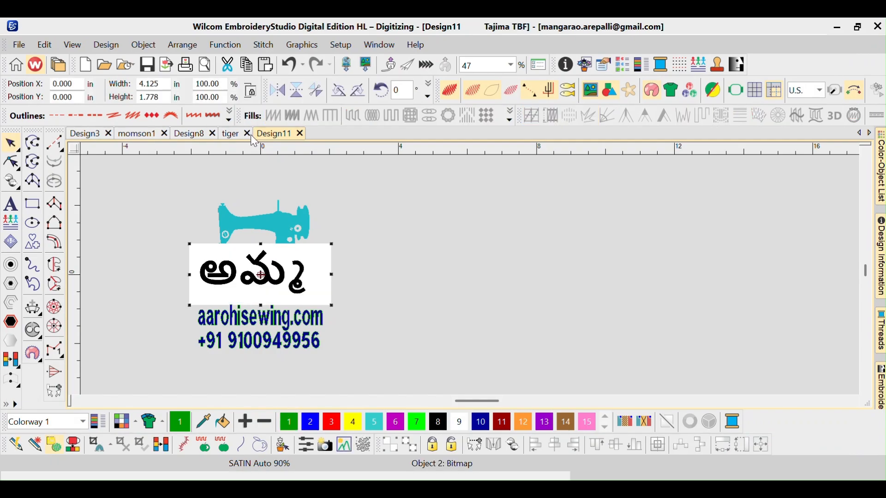
left_click_drag(241, 265, 428, 250)
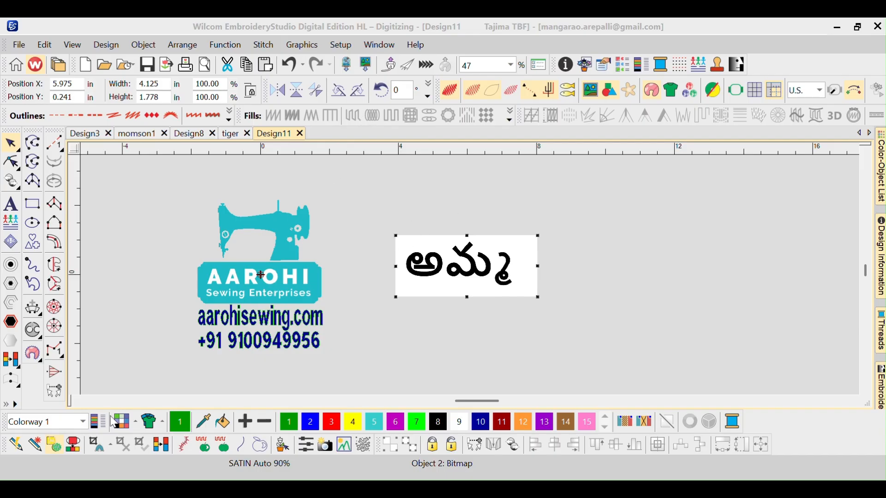
- Auto-digitize the Amma bitmap with Smart Design, setting both the black and white colours to Details with Satin stitching
left_click(36, 445)
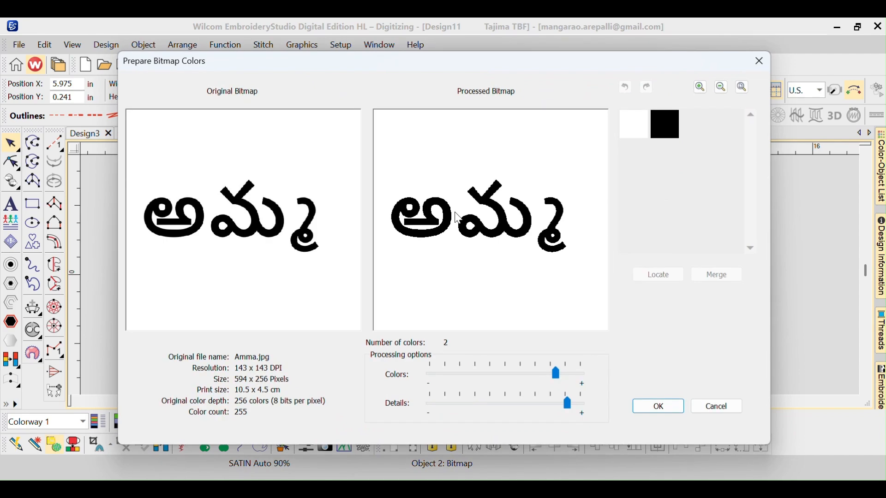
left_click(652, 407)
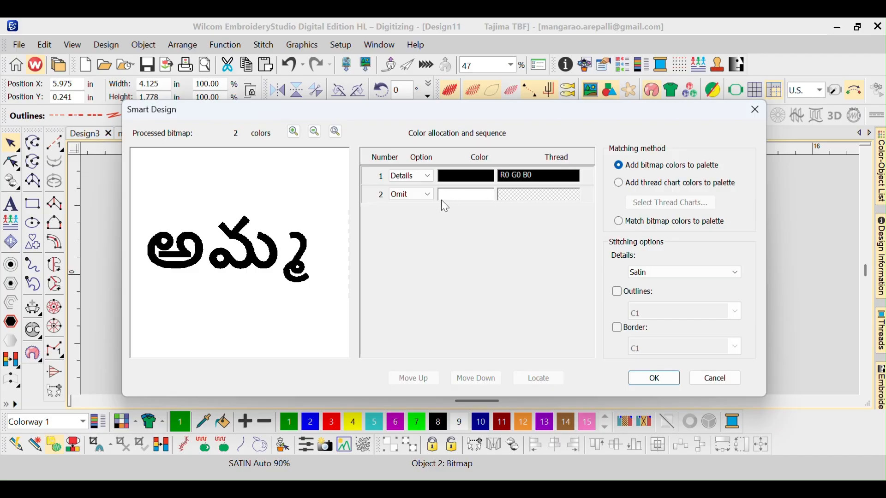
left_click(395, 194)
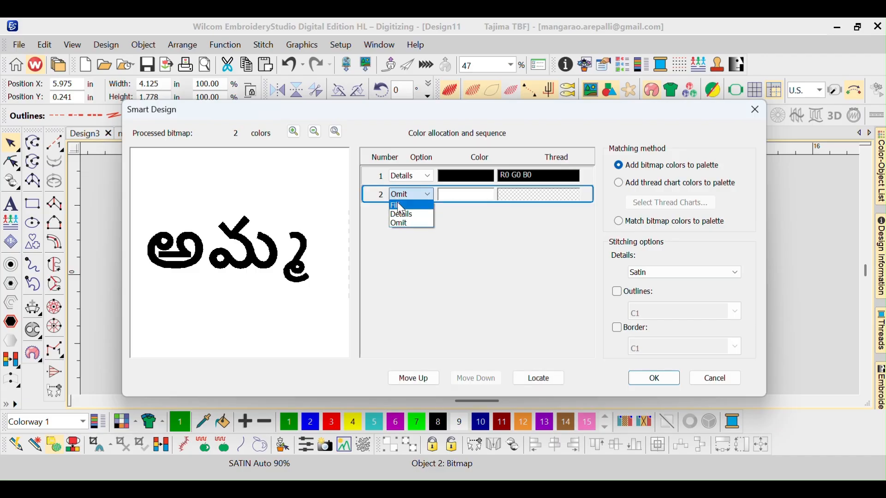
left_click(405, 214)
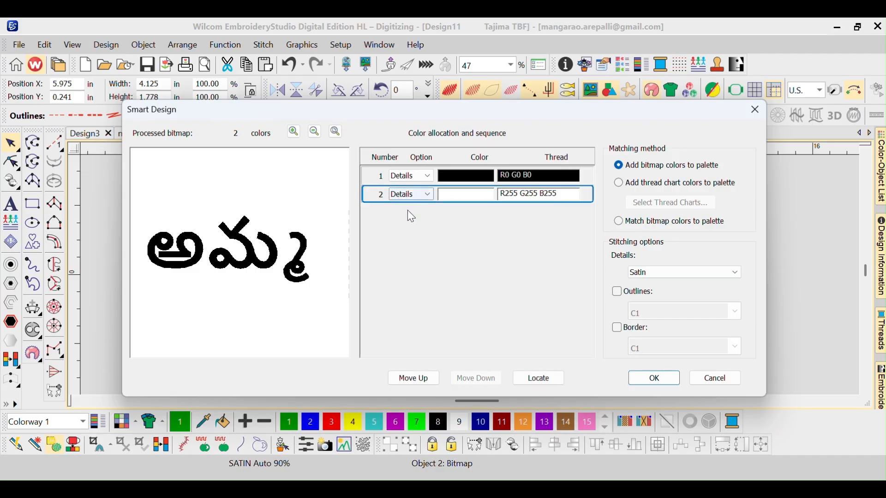
left_click(407, 194)
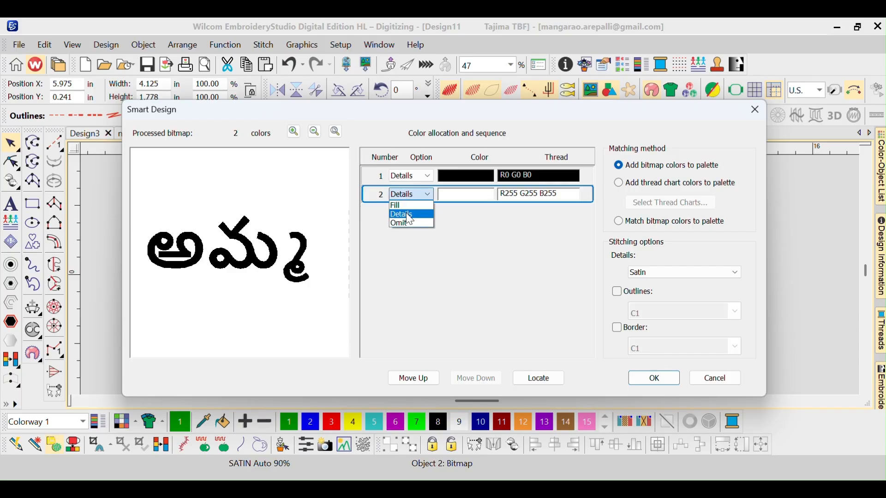
left_click(406, 217)
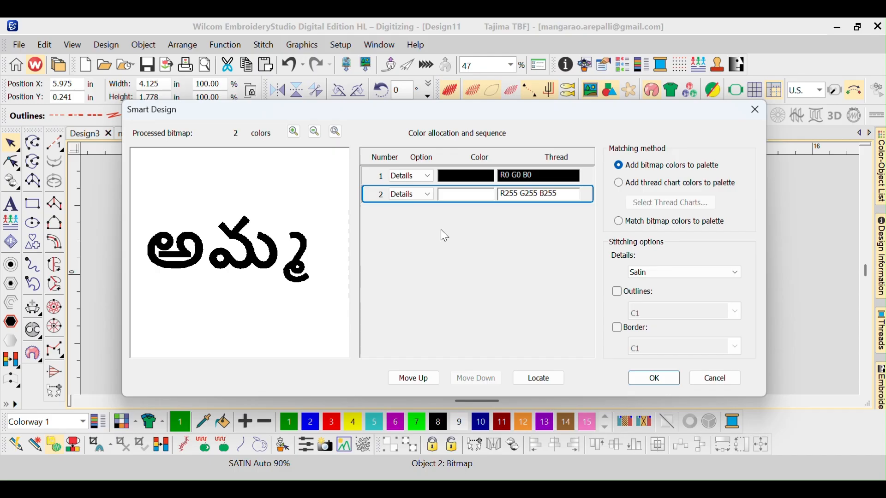
left_click(414, 195)
left_click(411, 194)
left_click(414, 215)
left_click(664, 381)
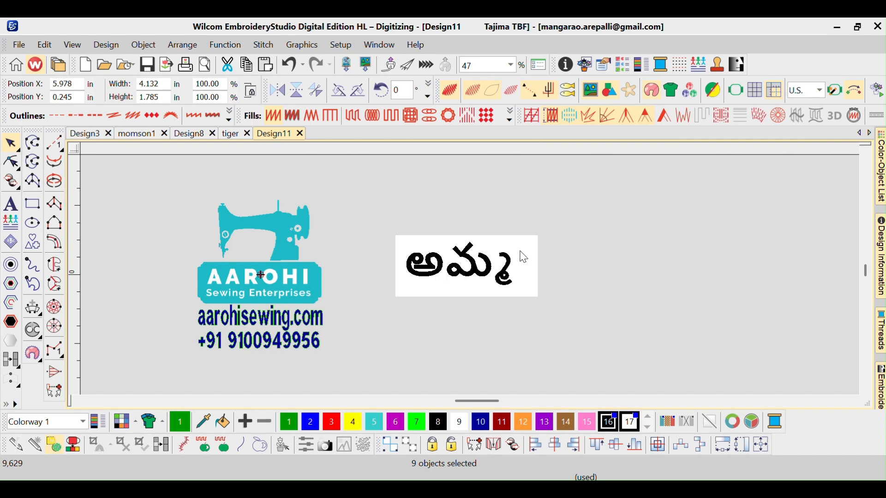
- Rerun Smart Design on the Amma bitmap with the white colour set to Fill and generate the embroidery
left_click(522, 258)
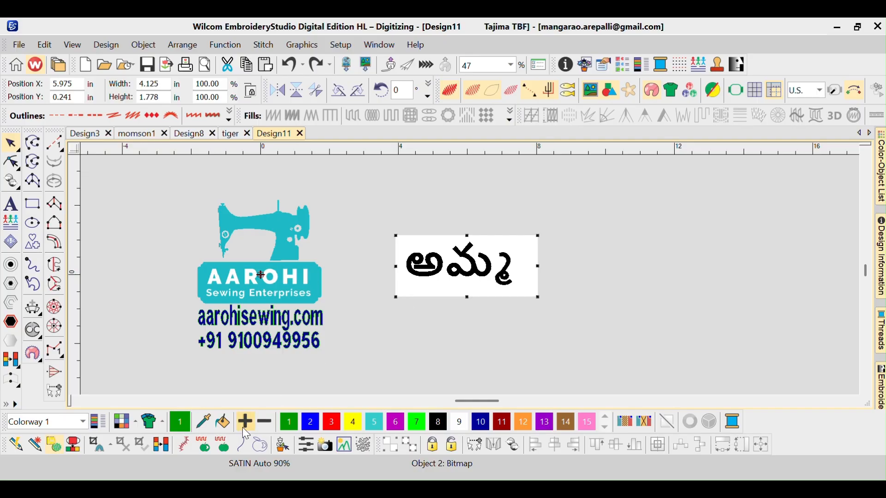
left_click(42, 450)
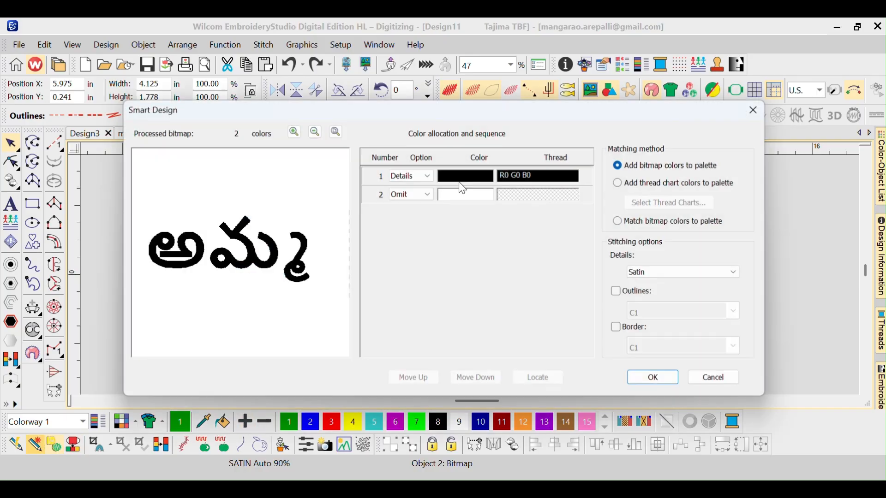
left_click(427, 195)
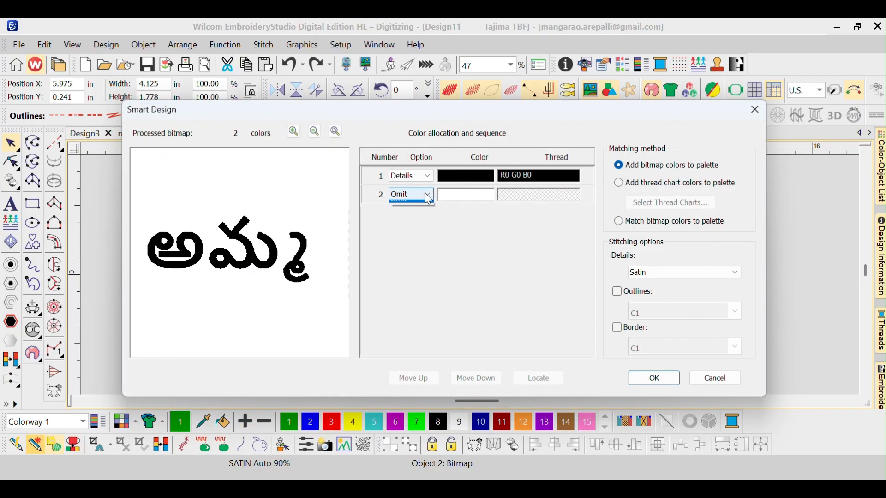
left_click(420, 206)
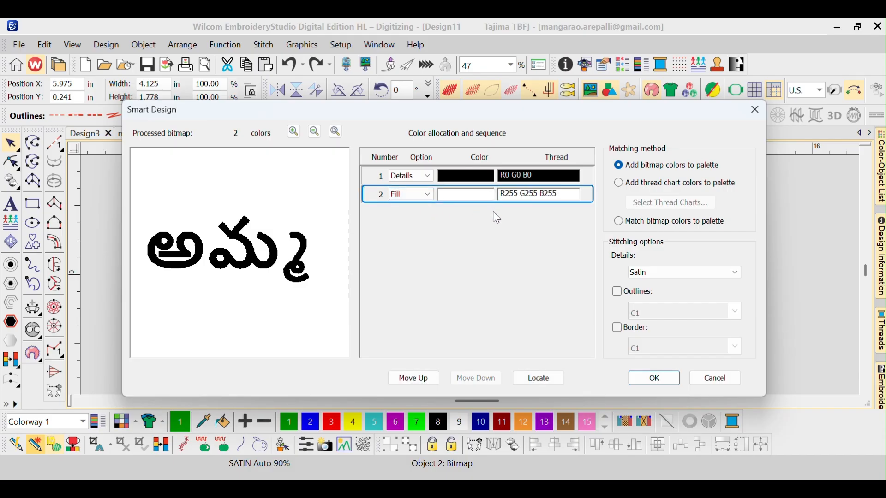
left_click(654, 379)
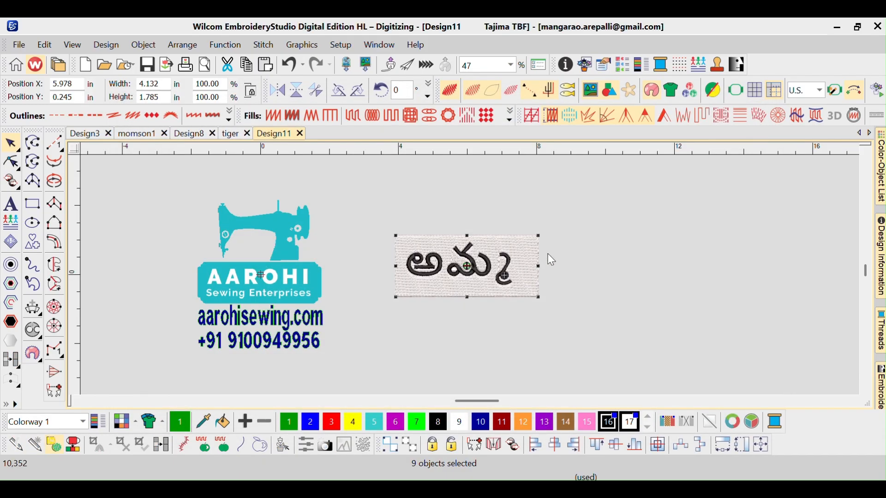
left_click(611, 227)
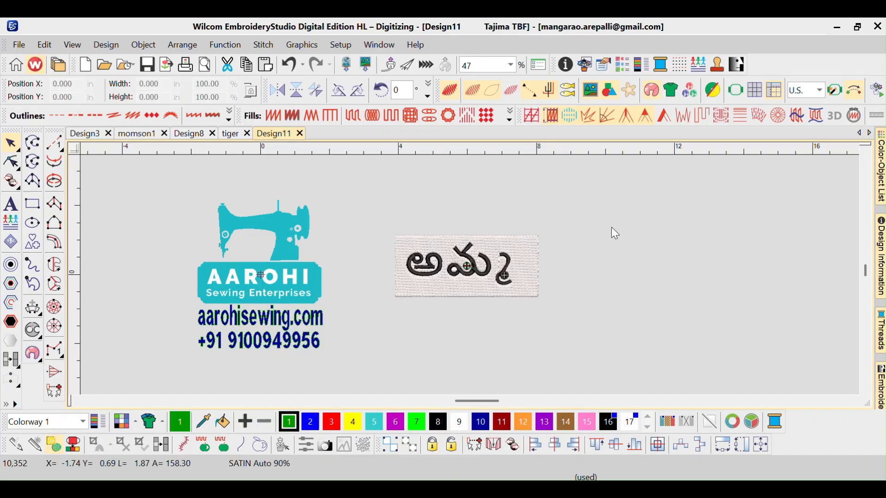
- Zoom in to inspect the stitches of the generated Amma lettering and its fill background
key("z")
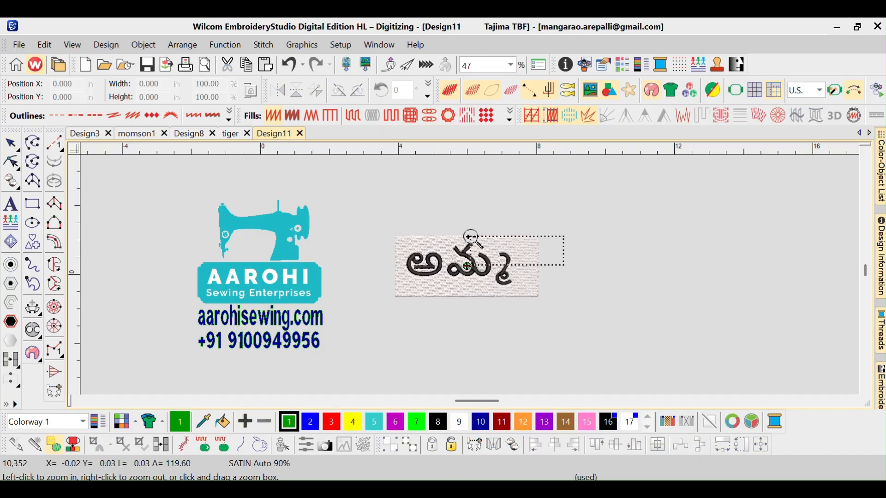
left_click_drag(397, 222, 562, 265)
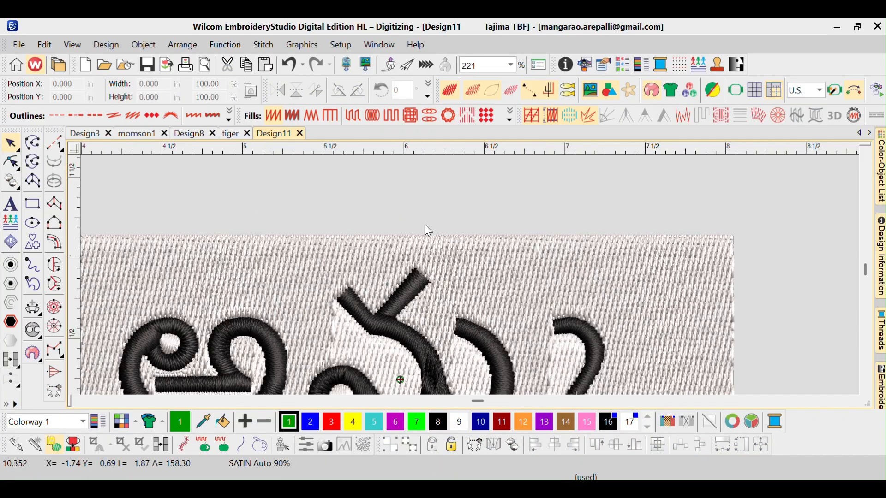
left_click(513, 273)
key("0")
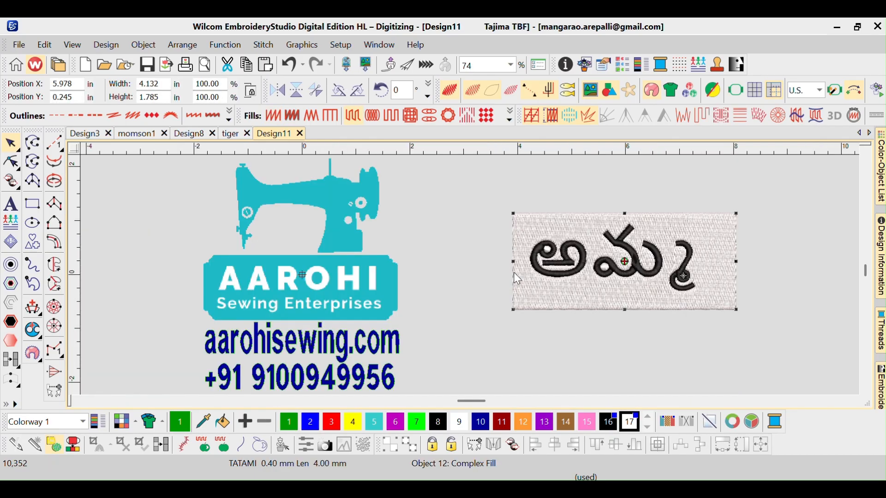
key("b")
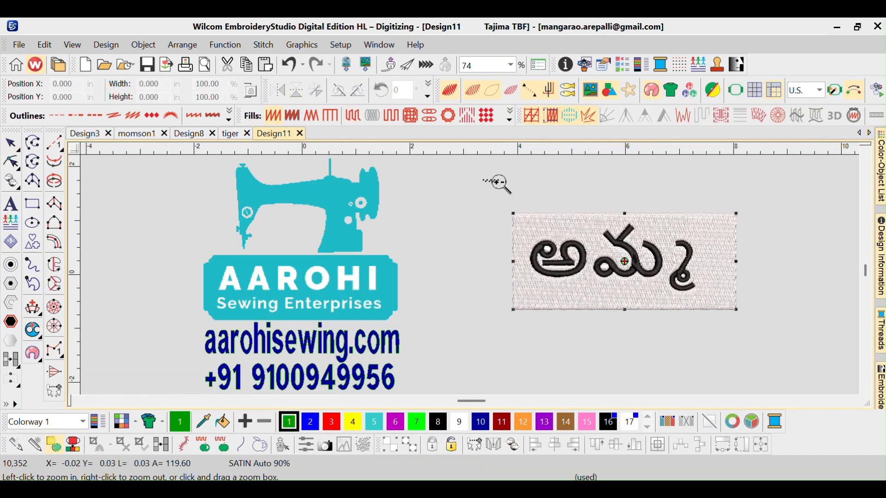
left_click_drag(666, 234, 745, 249)
left_click(666, 297)
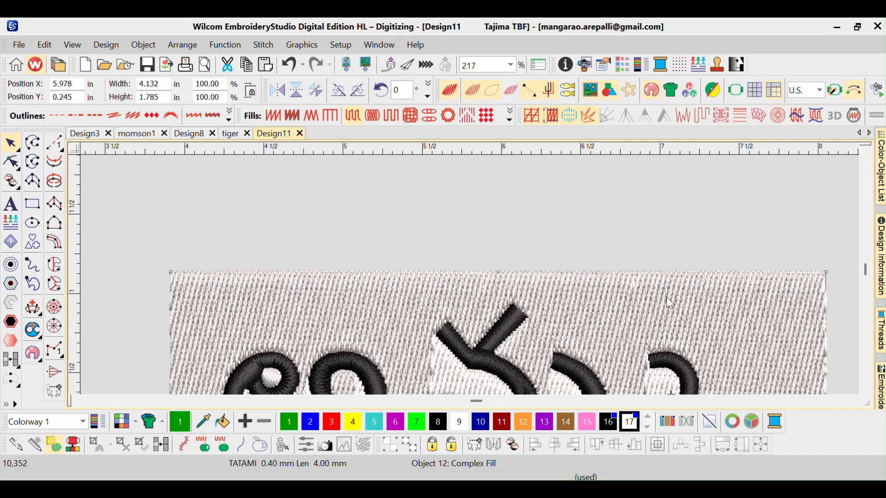
- Move the Amma bitmap off the generated embroidery and delete it
key("0")
left_click(712, 230)
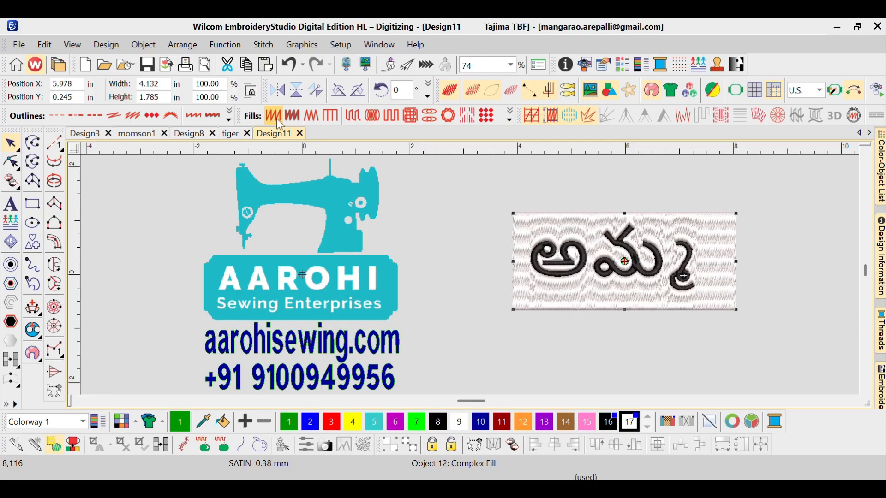
left_click(372, 116)
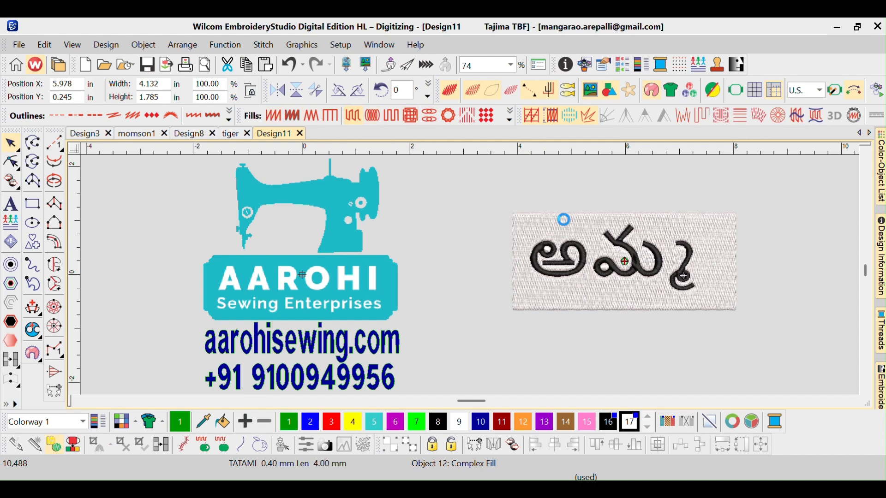
key("Escape")
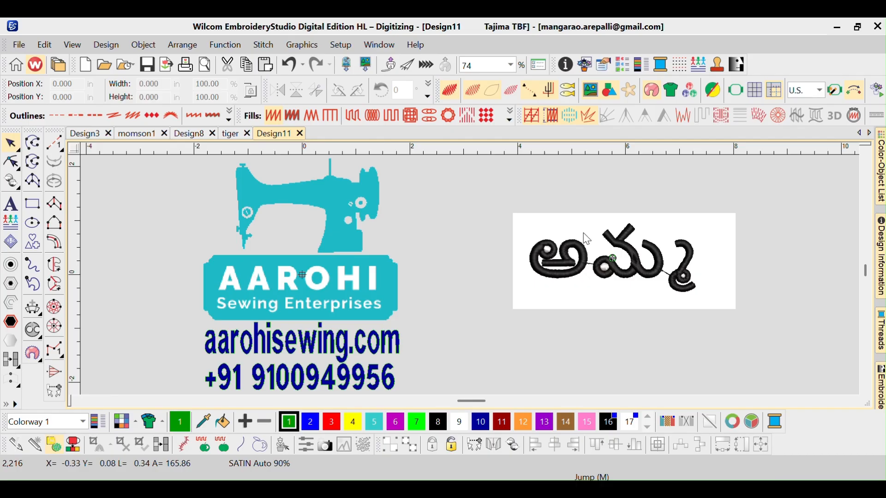
left_click_drag(678, 227, 738, 174)
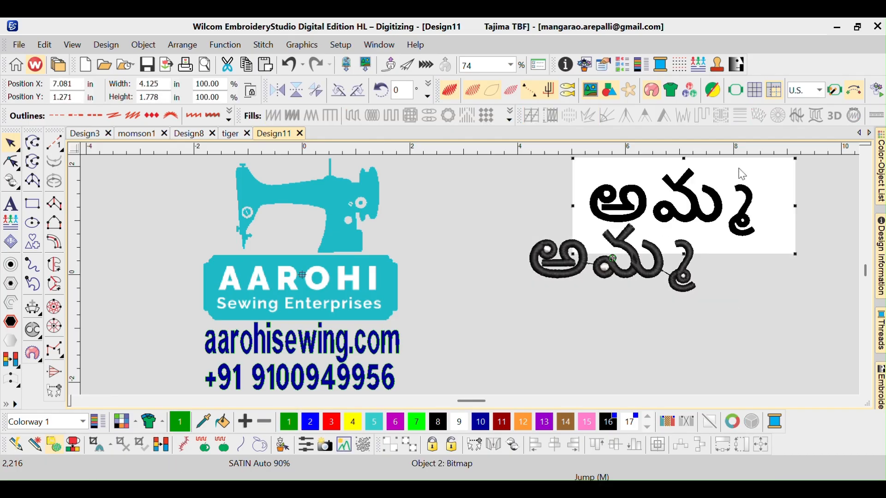
key("Delete")
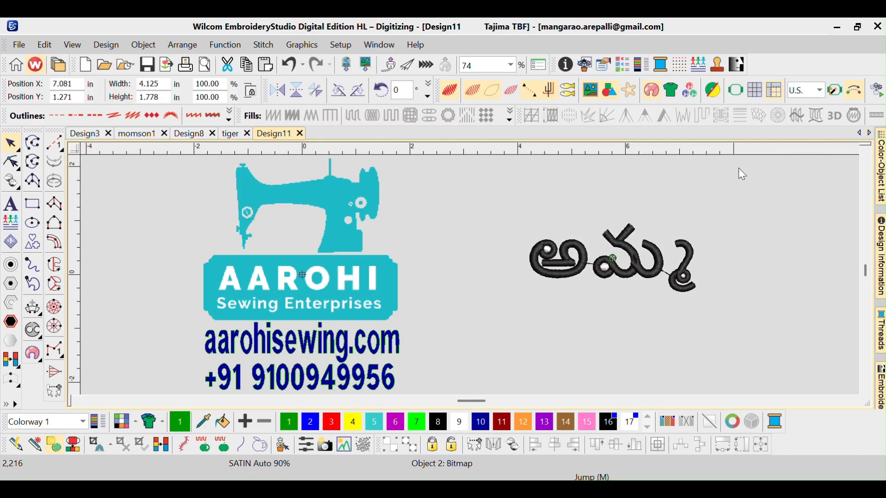
- Undo back to the plain Amma bitmap and move it to the right of the logo
left_click_drag(486, 199, 729, 317)
key("ctrl+z")
key("ctrl+z")
key("ctrl+z")
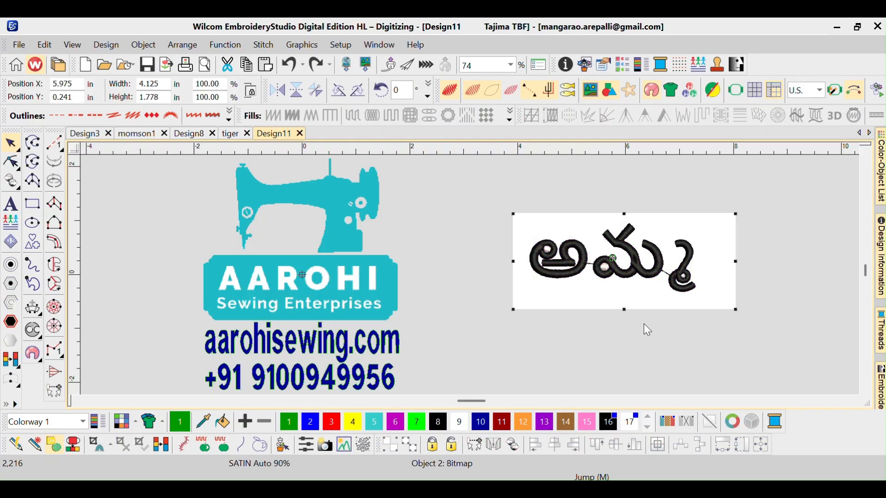
key("ctrl+z")
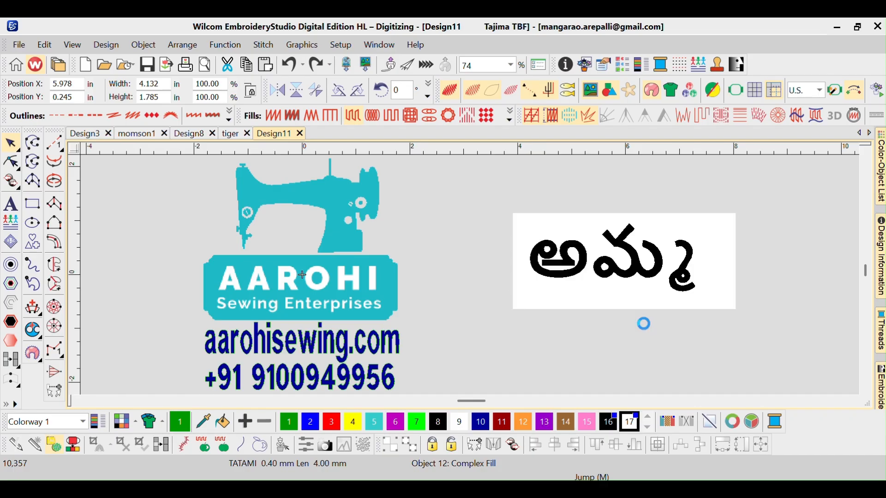
key("ctrl+z")
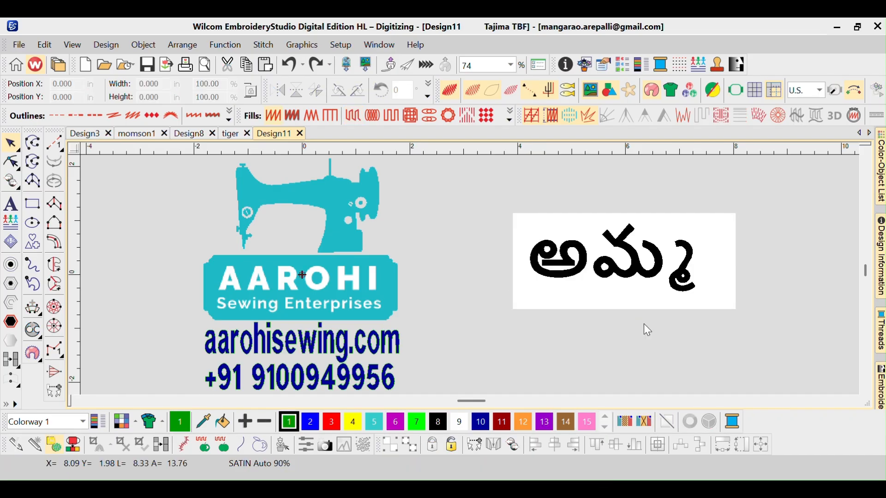
key("ctrl+z")
key("ctrl+z")
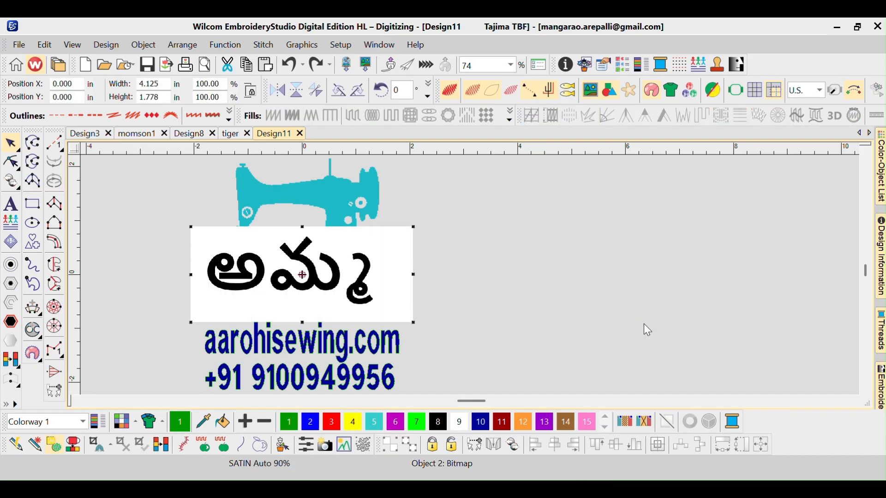
left_click_drag(379, 273, 635, 263)
left_click_drag(574, 246, 610, 242)
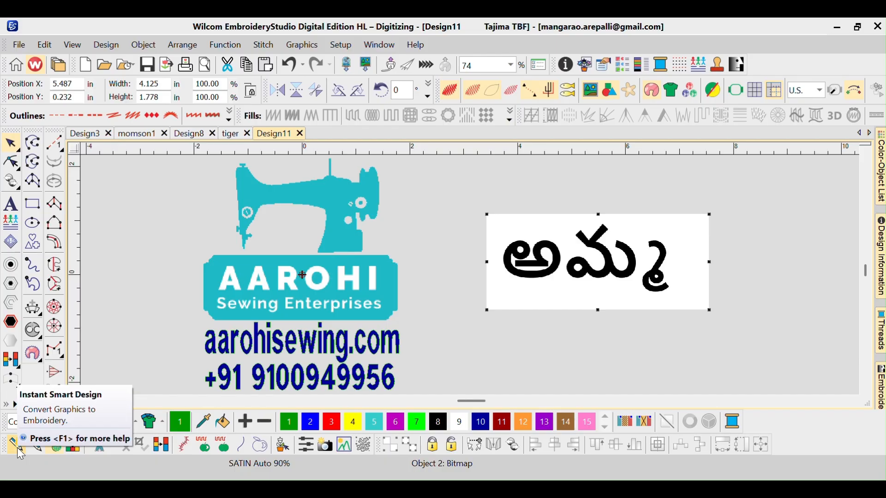
left_click(39, 447)
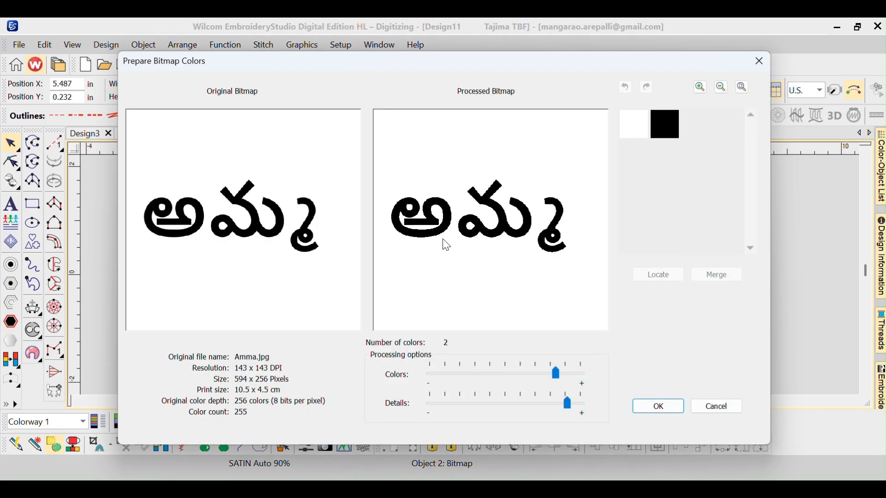
left_click(662, 408)
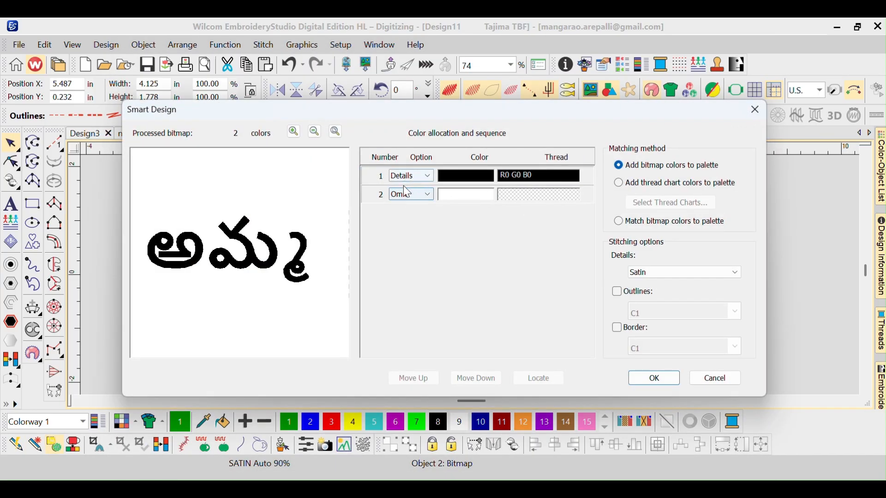
left_click(748, 114)
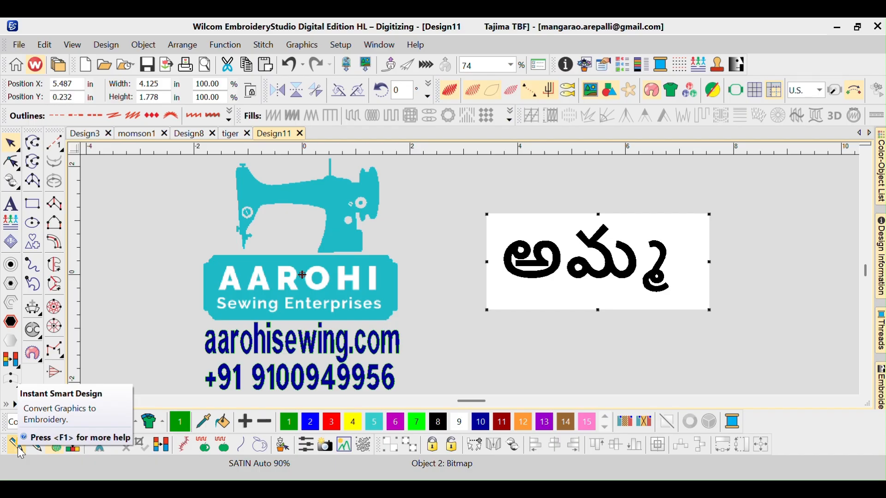
- Try converting the Amma bitmap with Instant Smart Design and undo the conversion
left_click(19, 448)
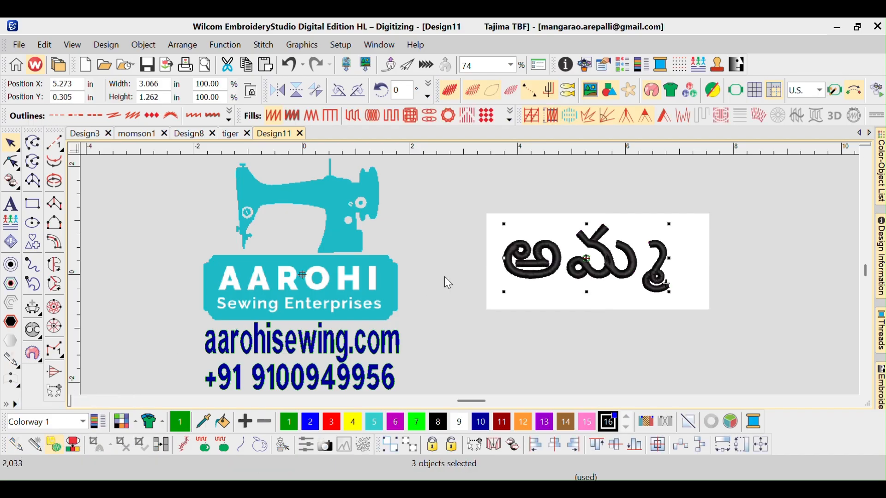
left_click(696, 225)
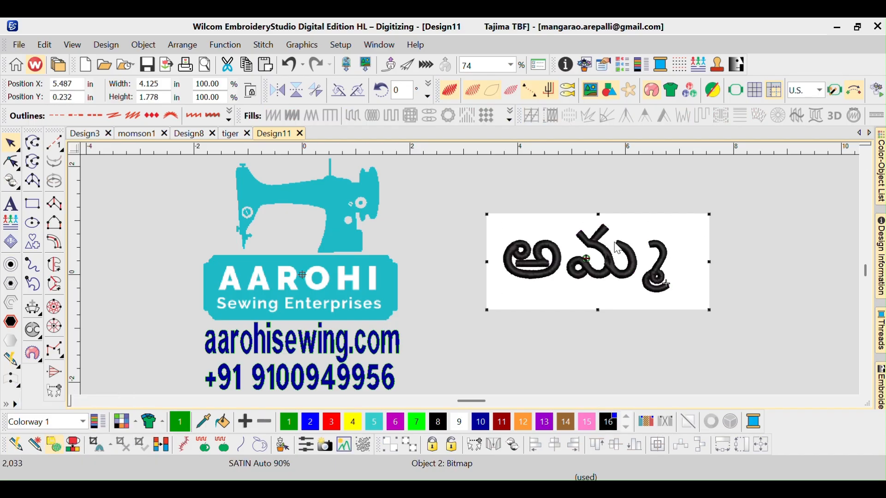
left_click(566, 286)
double_click(561, 285)
key("ctrl+z")
key("ctrl+z")
key("ctrl+z")
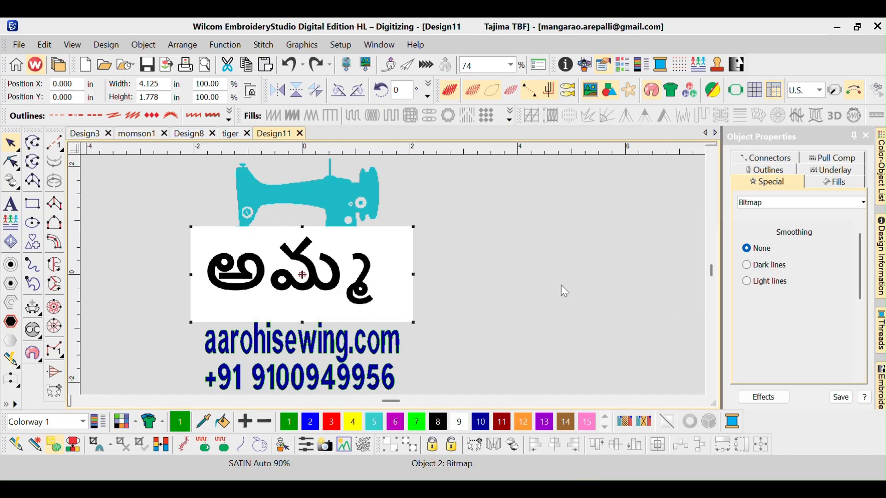
- Reposition the Amma bitmap to the right of the logo
left_click_drag(389, 269, 603, 261)
key("ctrl+z")
key("ctrl+z")
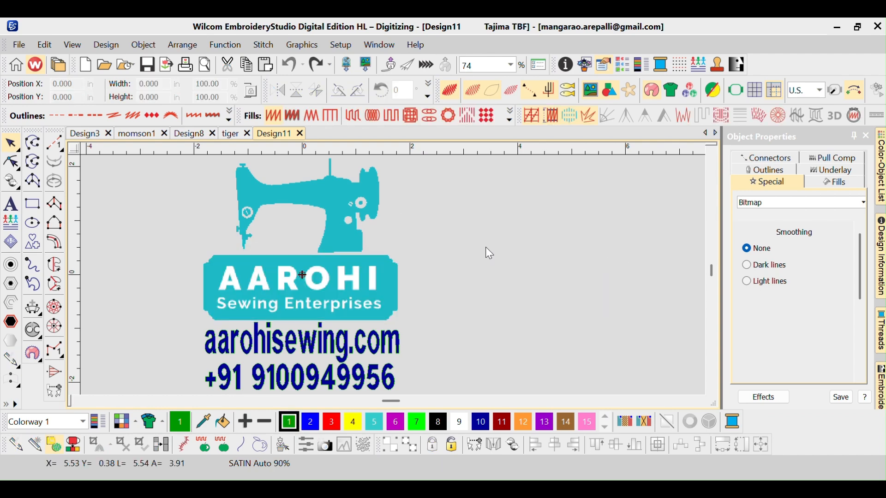
left_click(366, 64)
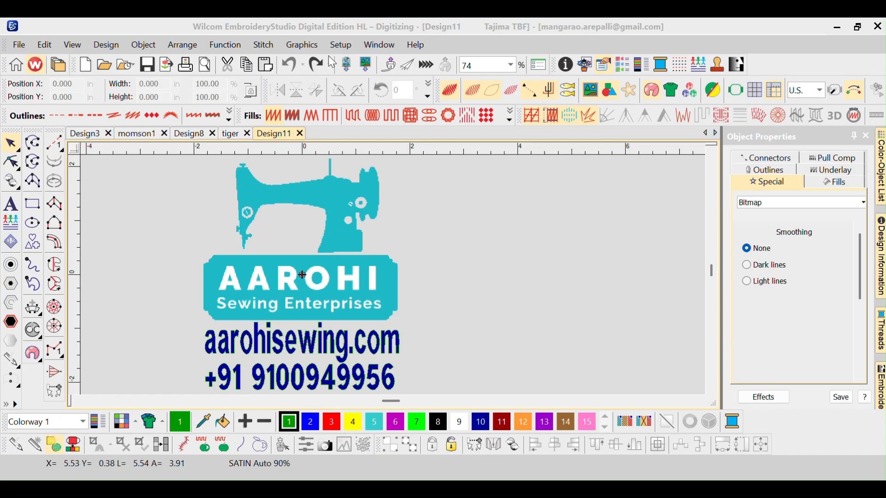
left_click(302, 45)
left_click(323, 61)
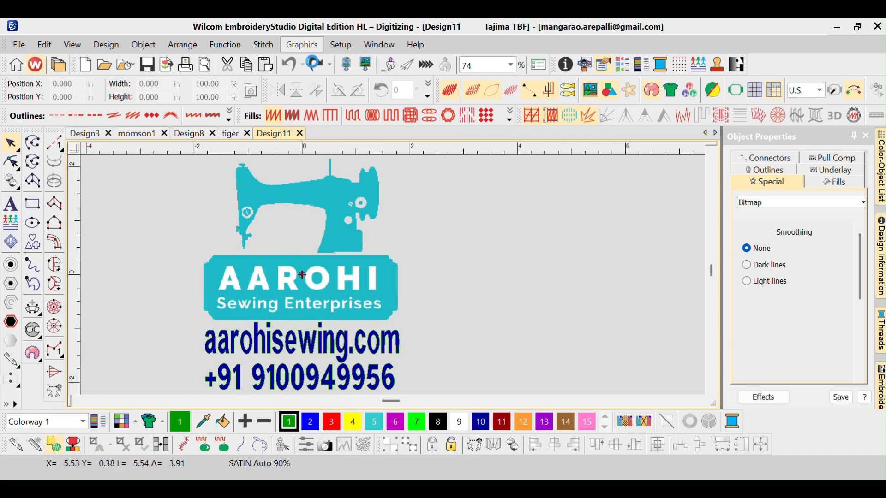
double_click(237, 152)
left_click_drag(367, 279, 618, 283)
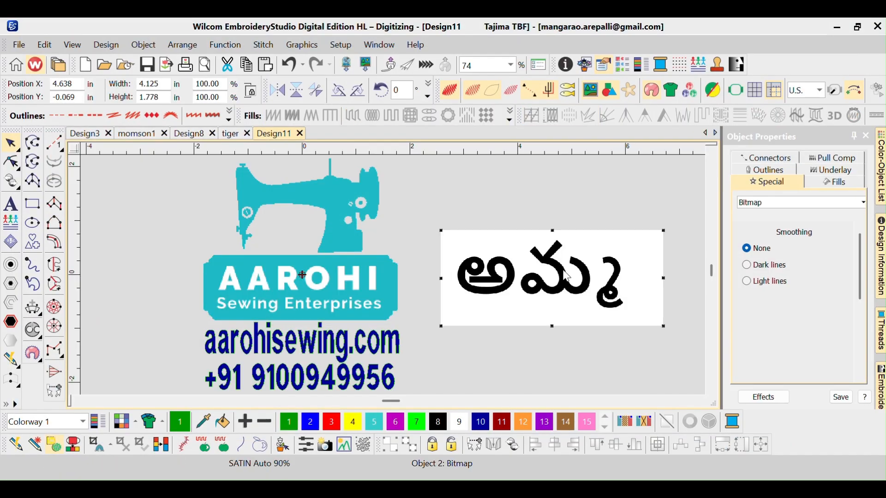
- Convert the Amma bitmap to embroidery with Instant Smart Design and delete the source bitmap
left_click(16, 446)
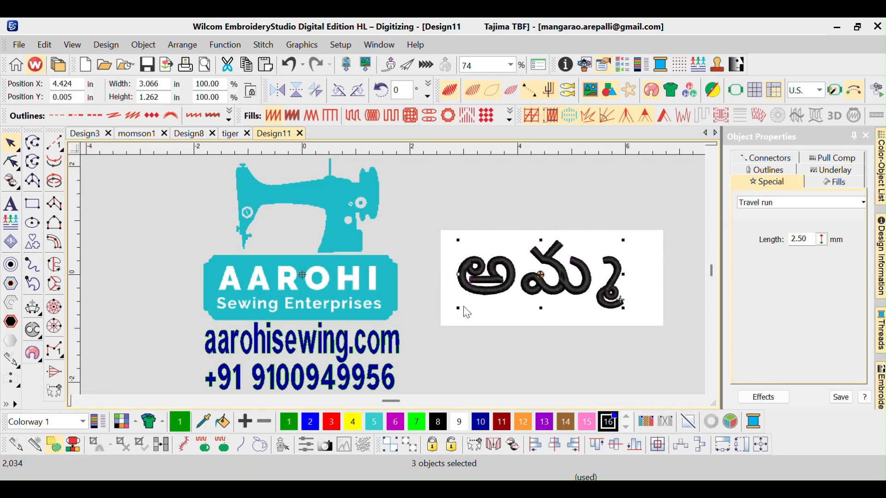
left_click_drag(648, 253, 635, 187)
key("Delete")
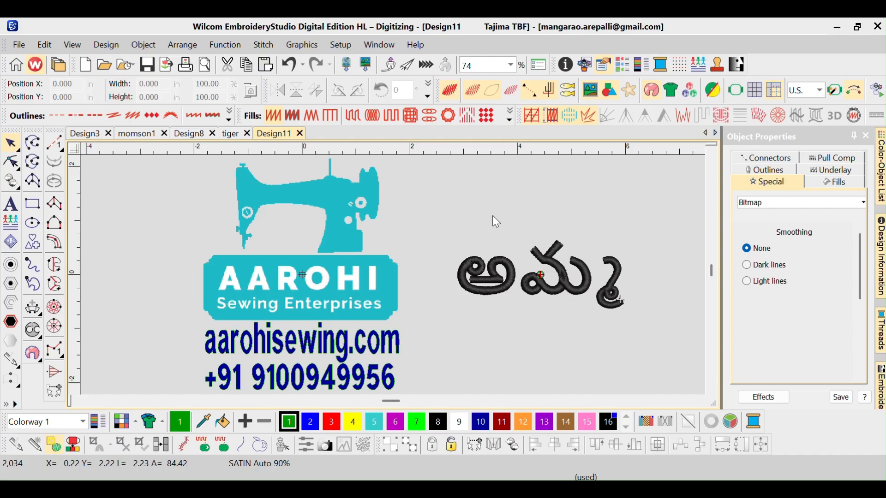
- Select all three Amma embroidery objects and resize them to 5 in wide
left_click_drag(674, 336, 535, 306)
key("ctrl+a")
key("Escape")
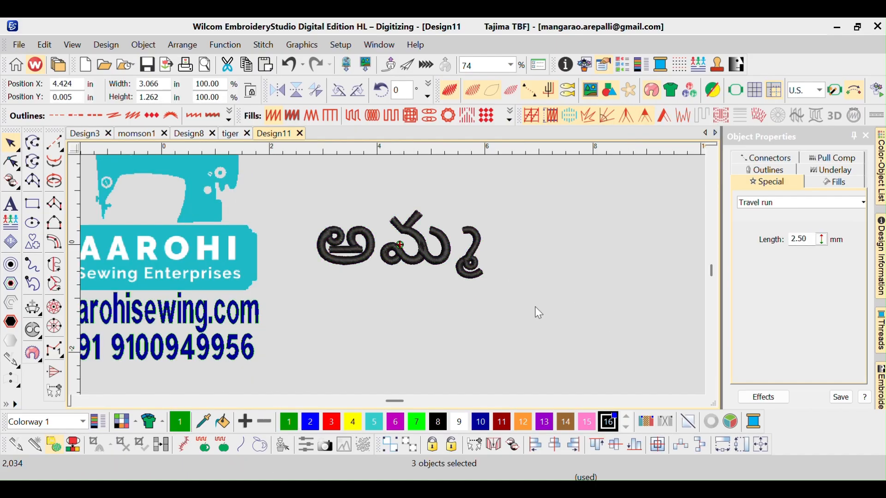
key("0")
left_click(540, 291)
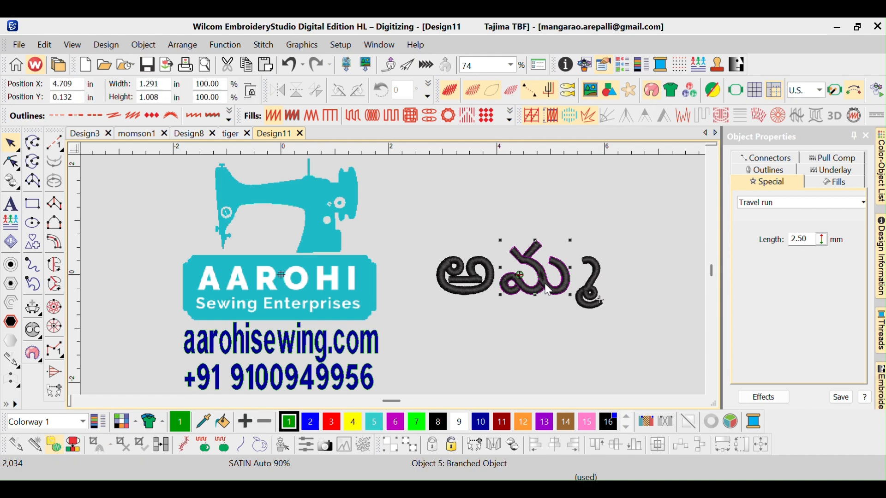
left_click(417, 211)
left_click_drag(417, 212, 636, 334)
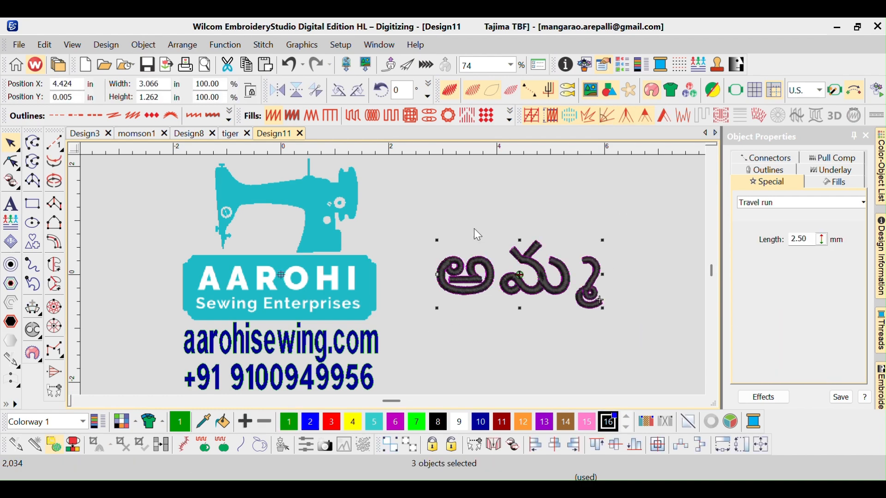
double_click(165, 83)
type("5")
key("Return")
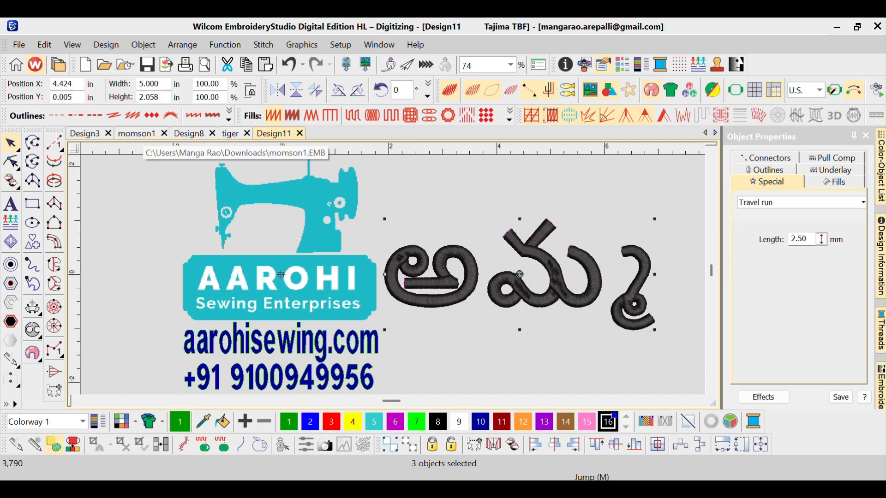
- Play through the Amma embroidery's stitches with the stitch player
scroll(143, 134, "down", 1)
scroll(142, 134, "up", 1)
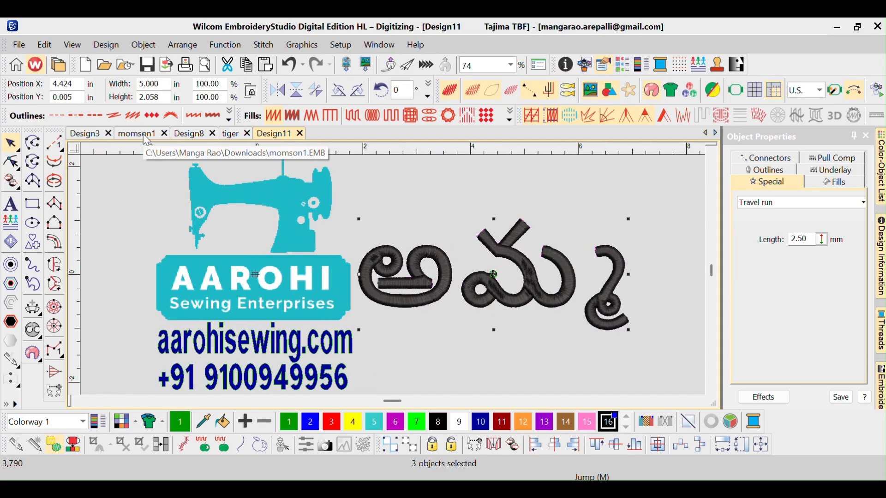
key("shift+r")
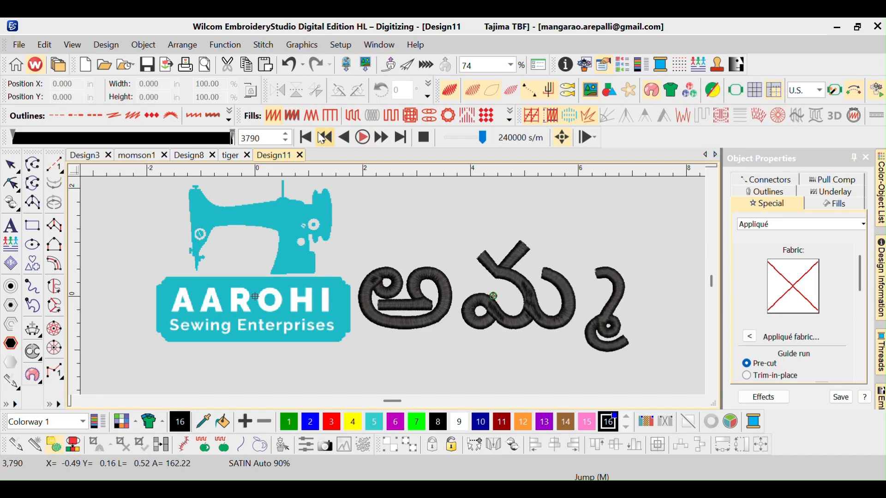
left_click(424, 137)
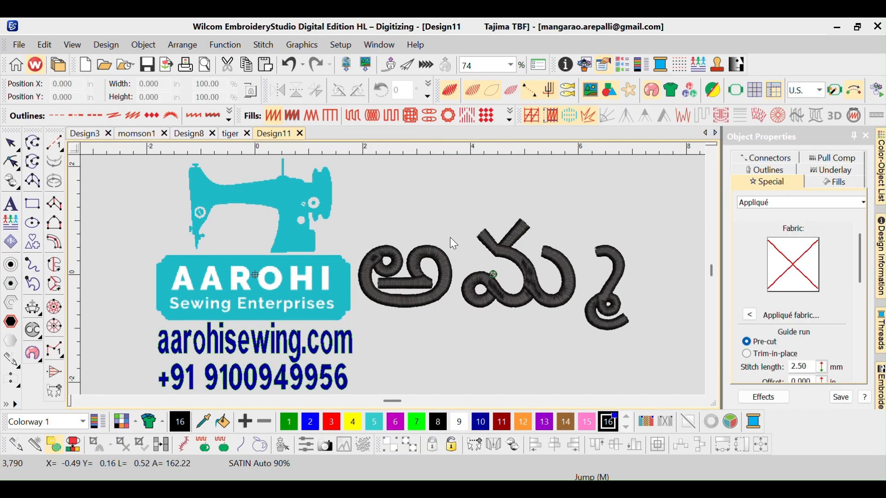
left_click(410, 255)
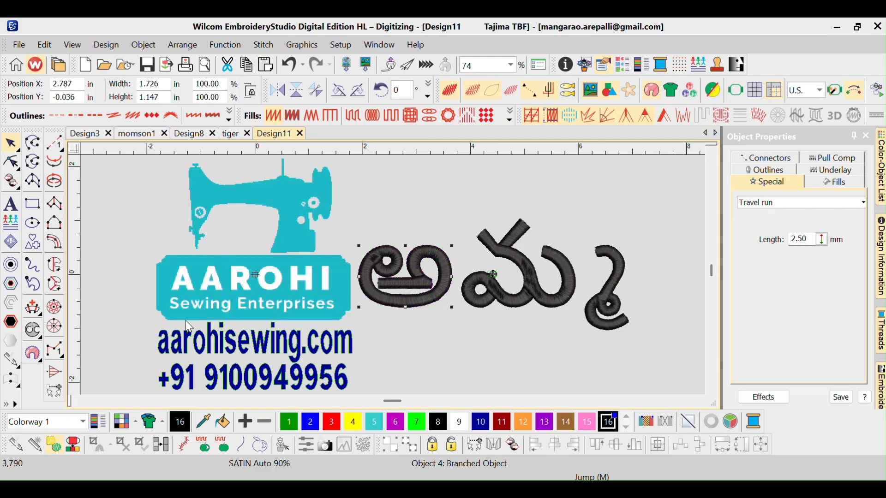
key("Escape")
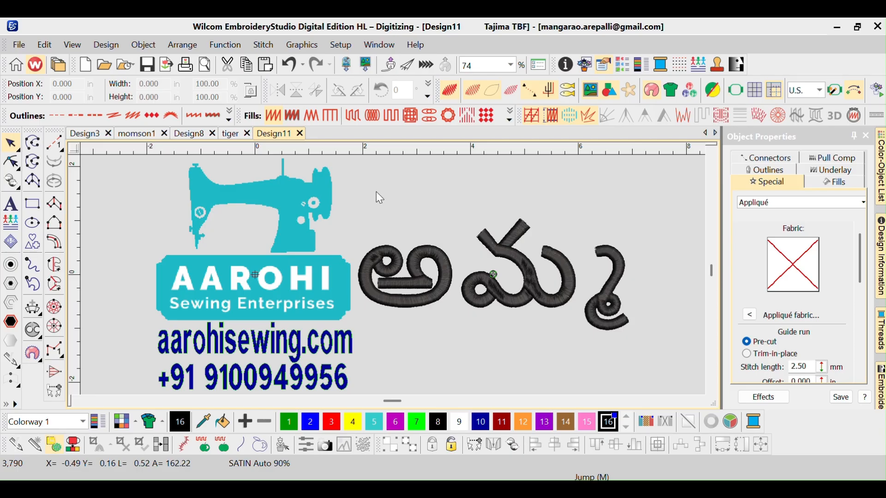
- Export the design as a Janome/Elna/Kenmore (*.JEF) machine file named Design11.JEF in Downloads
left_click_drag(649, 333, 661, 344)
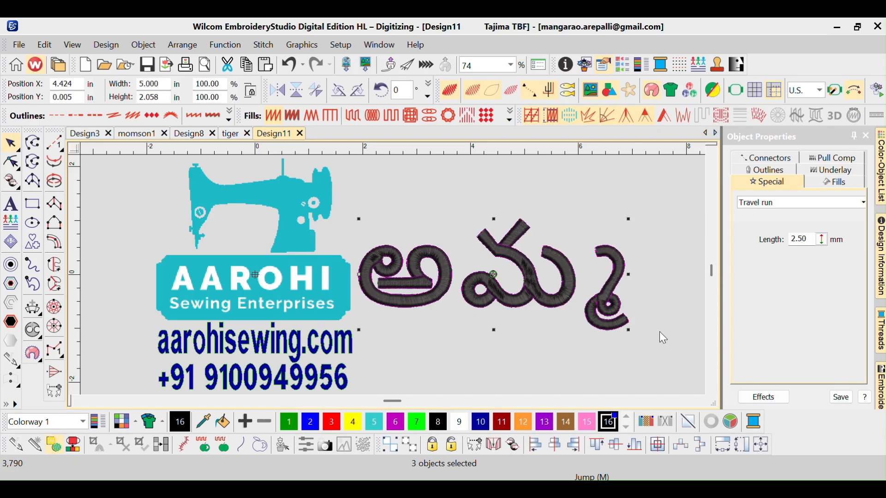
left_click(535, 205)
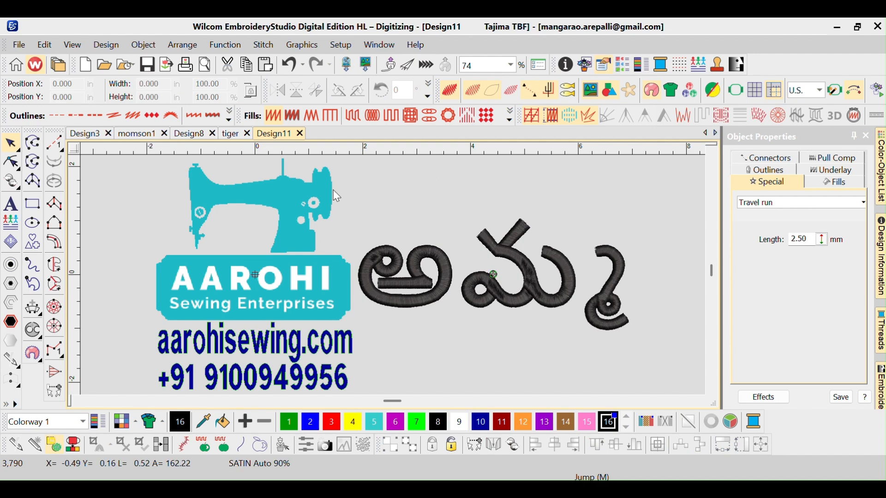
left_click(19, 46)
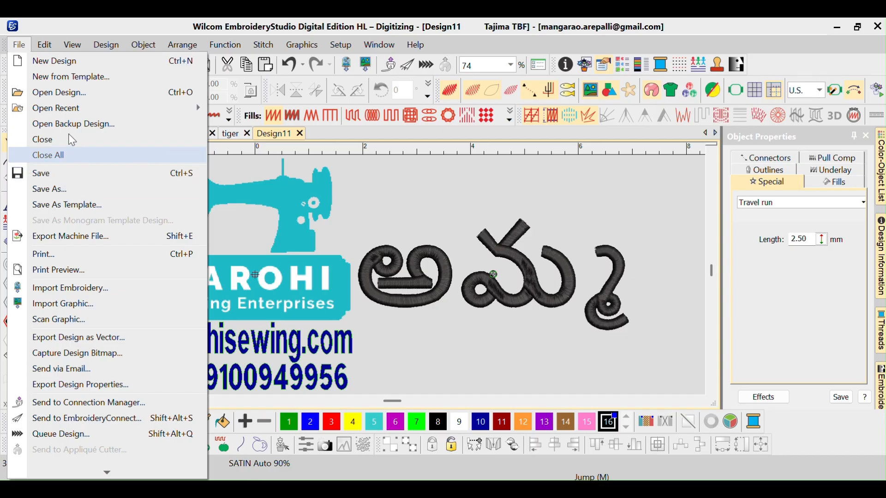
left_click(122, 236)
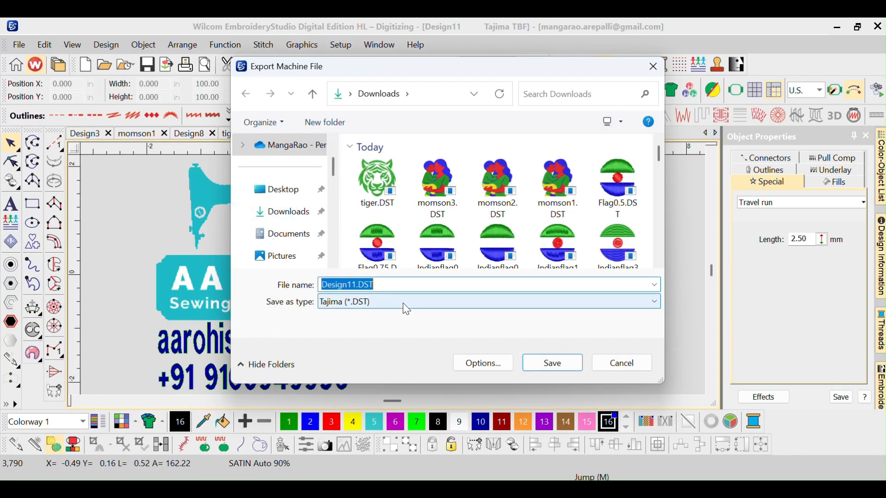
left_click(404, 302)
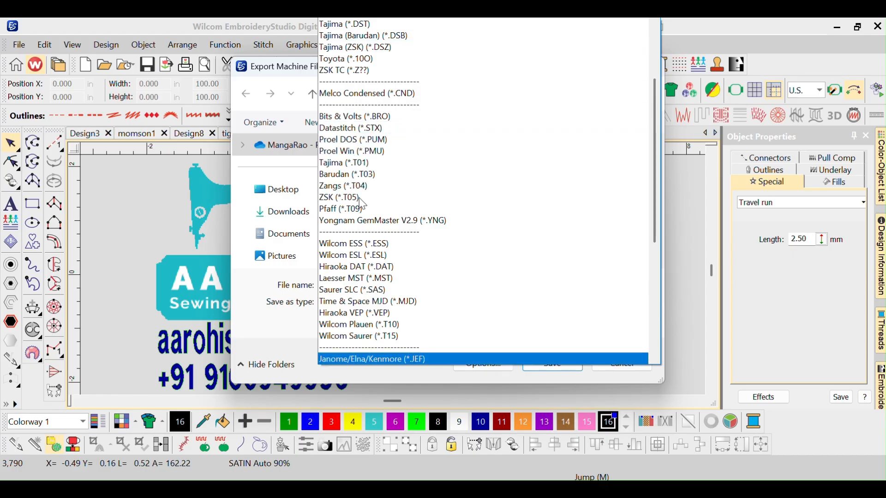
left_click(364, 359)
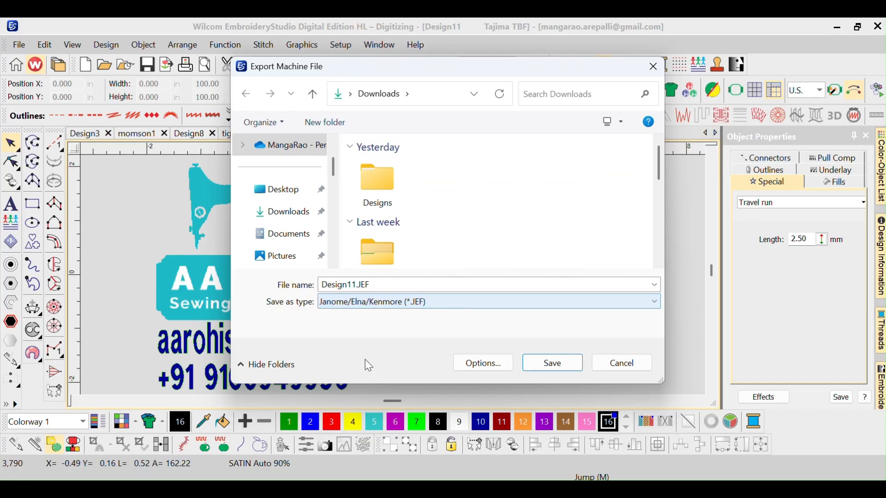
left_click(542, 365)
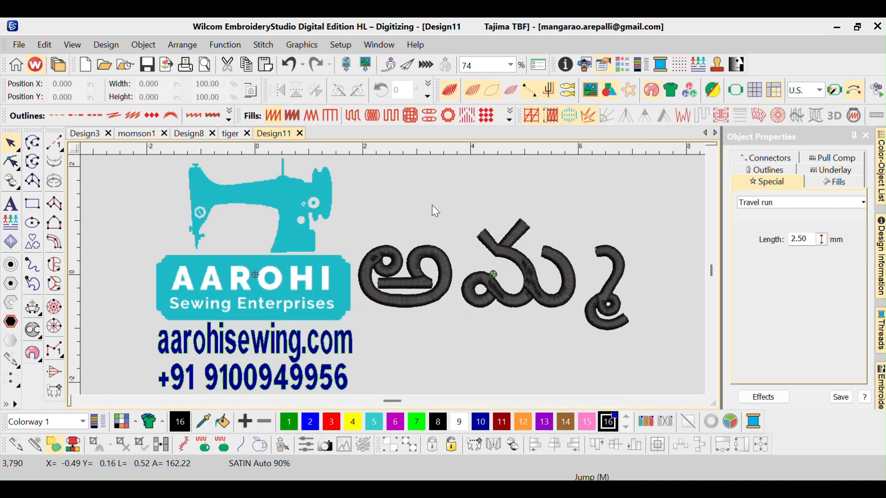
- Export the design again as a Tajima (*.DST) machine file named Amma
left_click(19, 45)
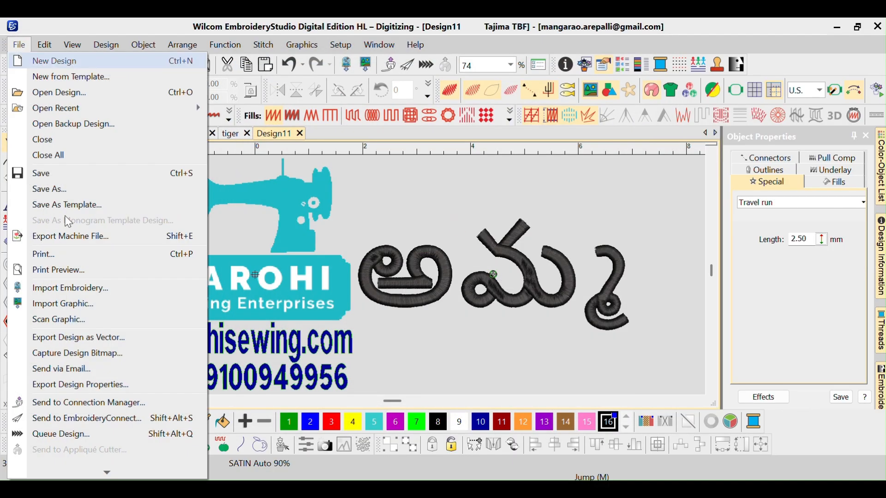
key("Escape")
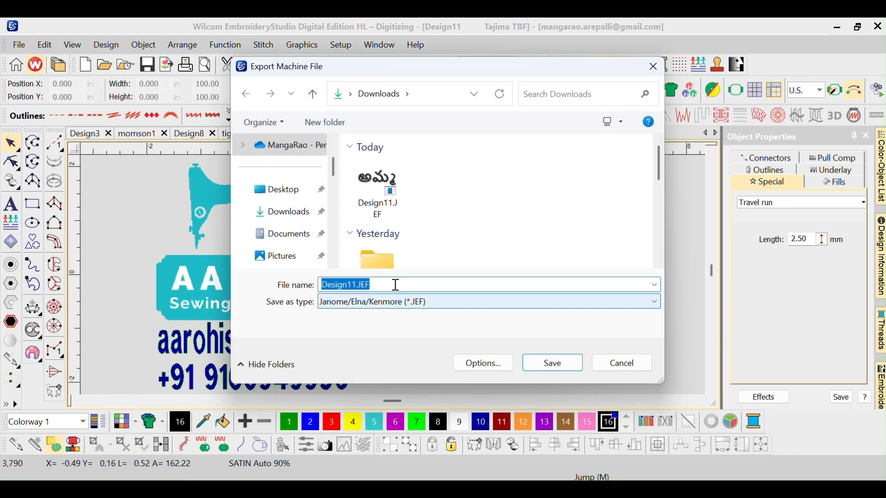
type("Amma")
key("Tab")
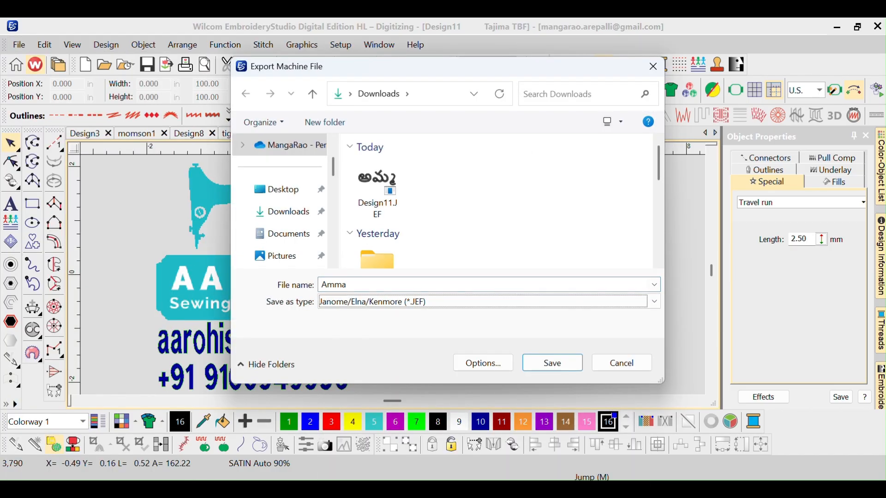
left_click(391, 300)
scroll(389, 215, "up", 7)
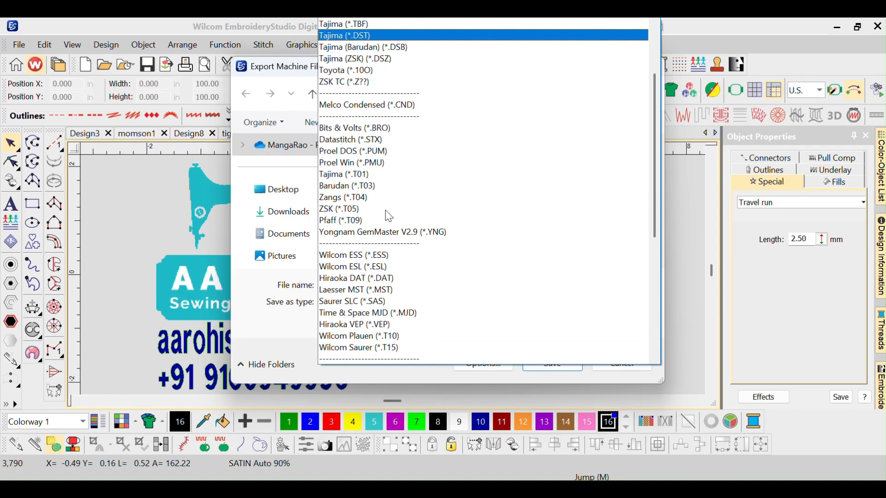
left_click(393, 36)
left_click(539, 359)
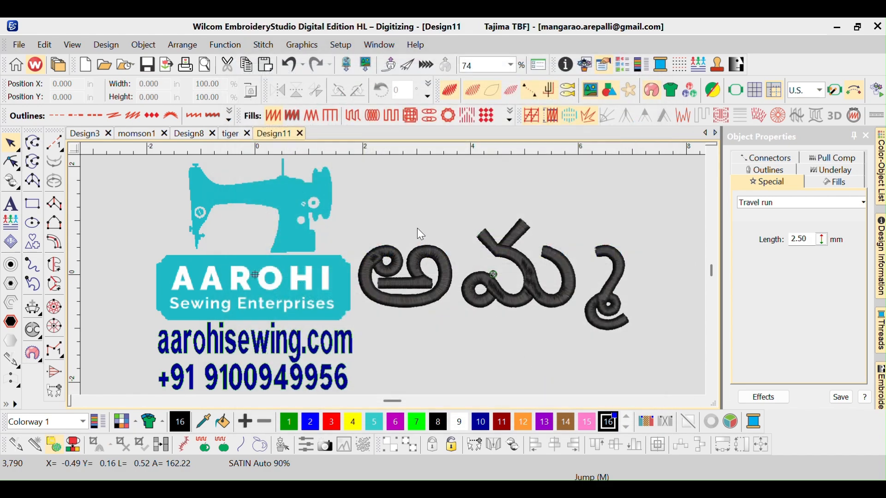
- Switch to File Explorer, refresh the Downloads folder and maximize its window
key("alt+Tab")
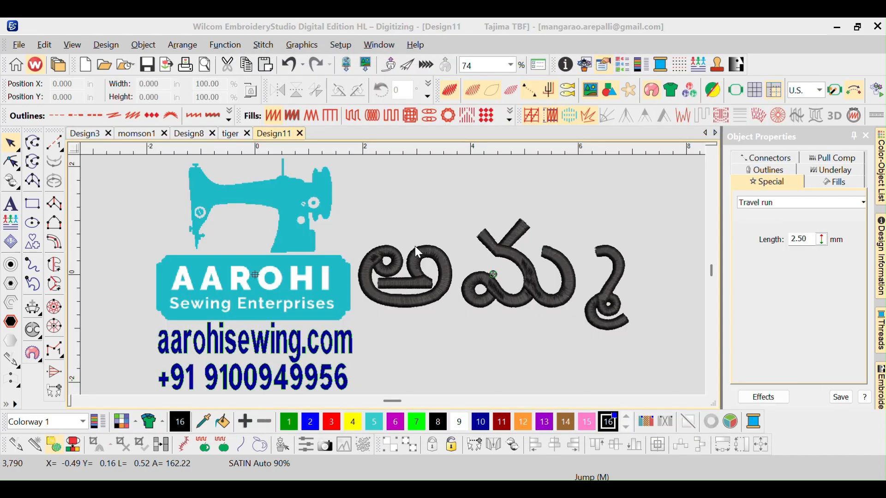
key("alt+Tab")
key("alt+Tab")
key("alt+Tab")
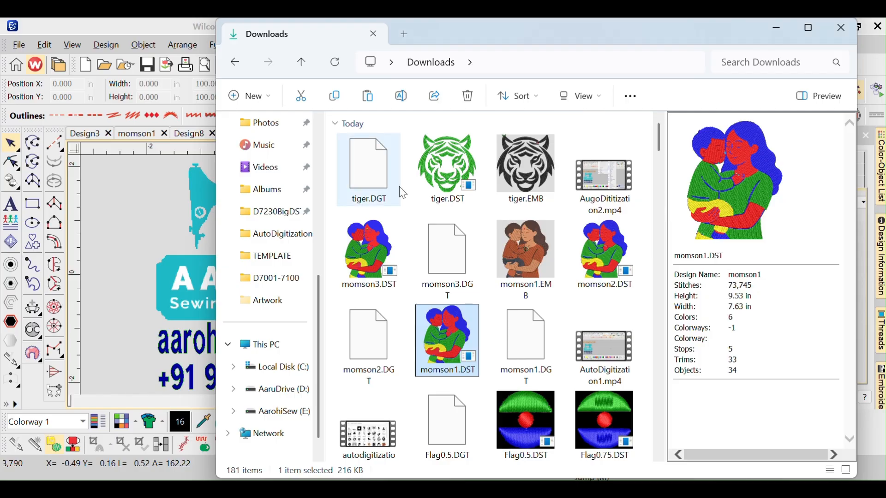
left_click(566, 67)
key("Return")
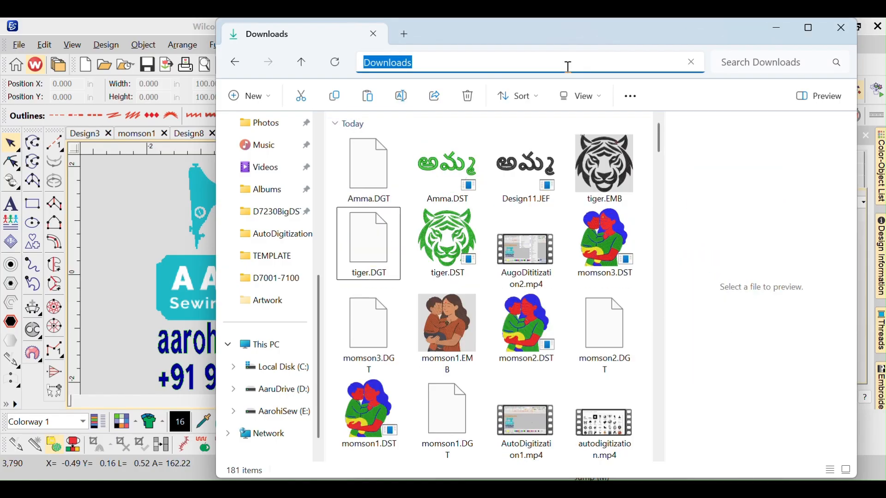
left_click(805, 29)
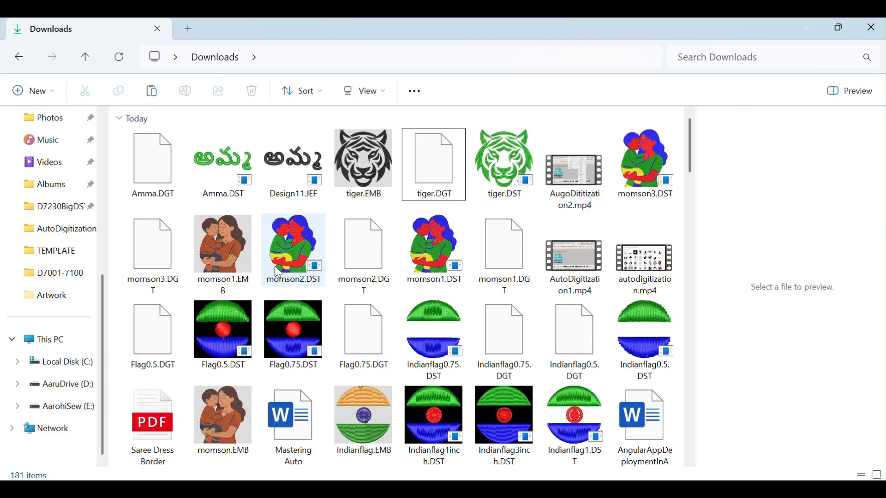
- Preview the exported Amma.DST and Design11.JEF files among the Downloads designs, then minimize File Explorer
left_click(293, 252)
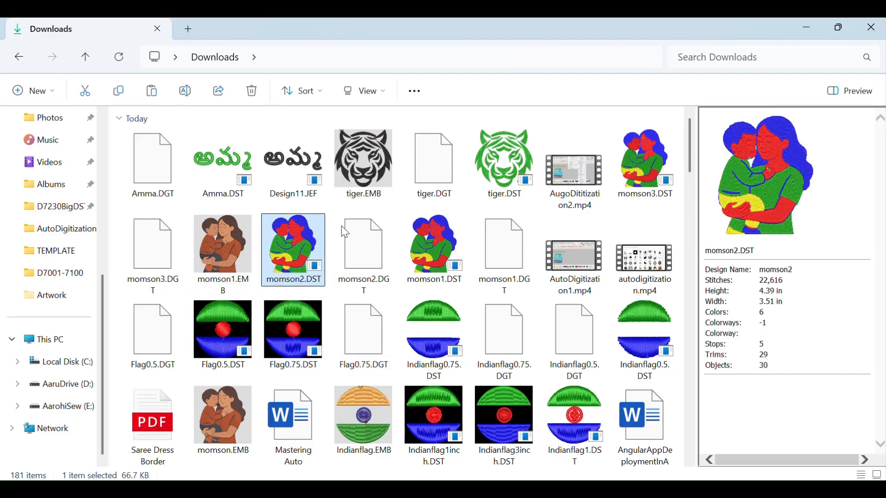
left_click(513, 182)
left_click(235, 160)
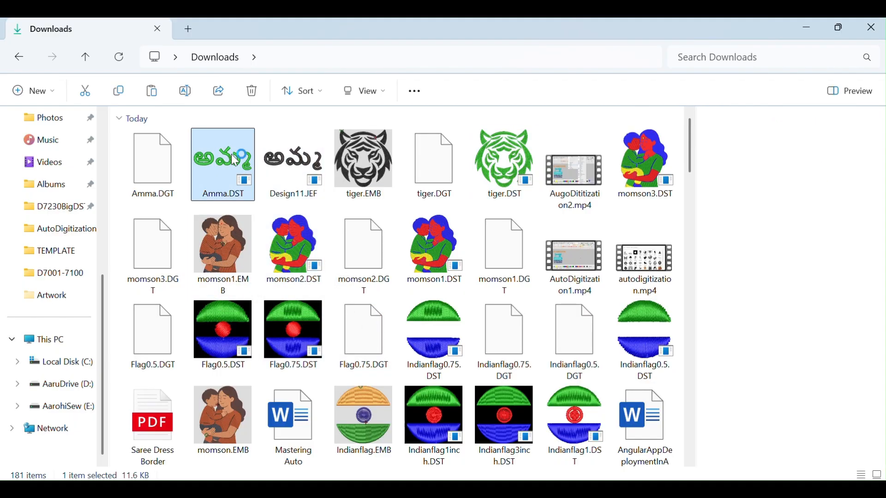
left_click(301, 172)
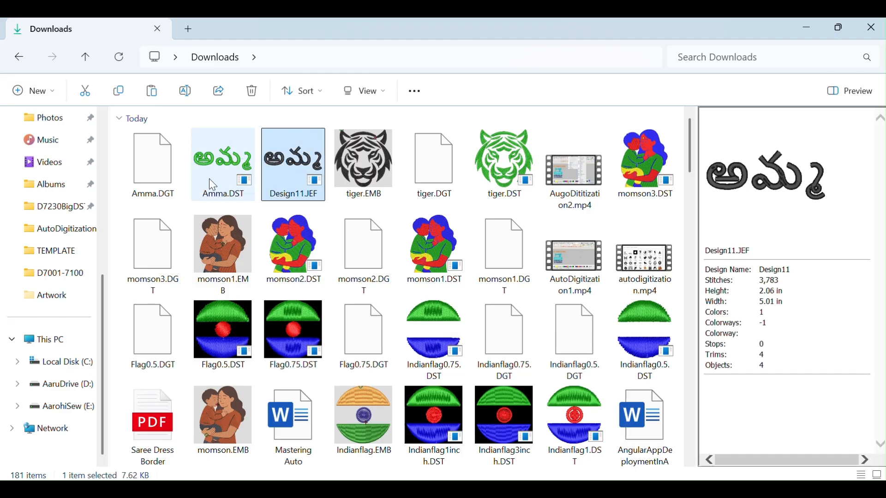
left_click(245, 183)
left_click(294, 181)
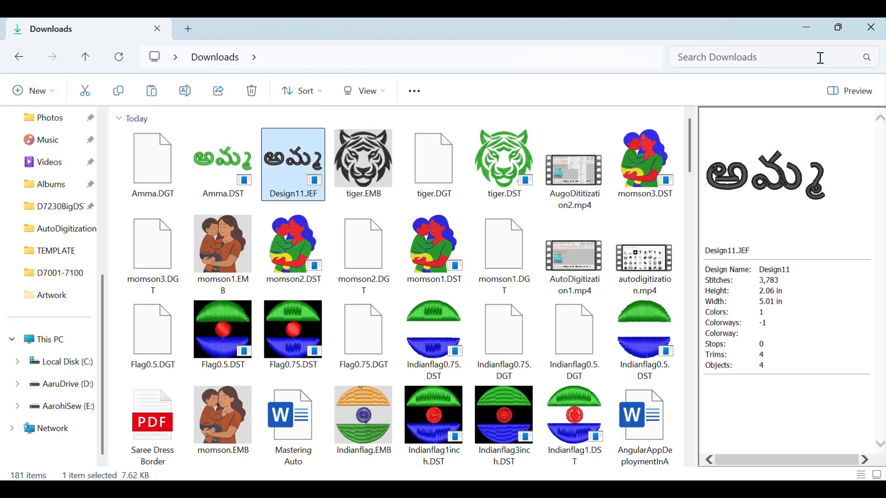
left_click(809, 27)
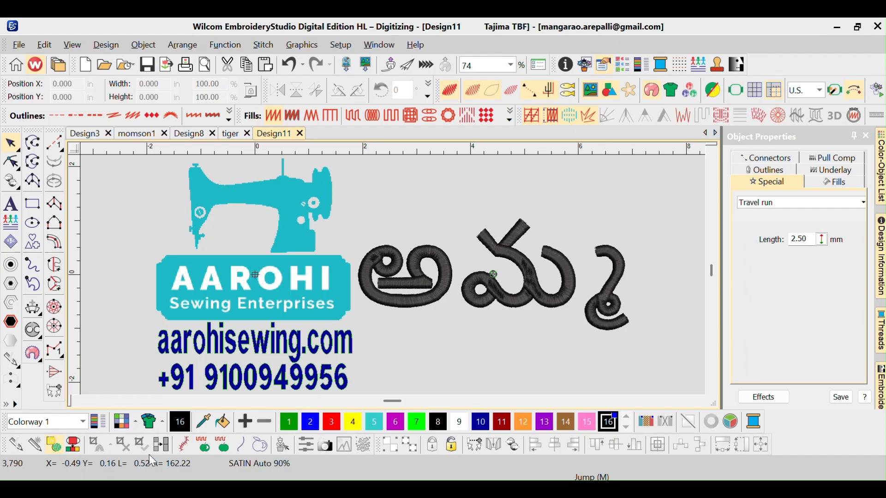